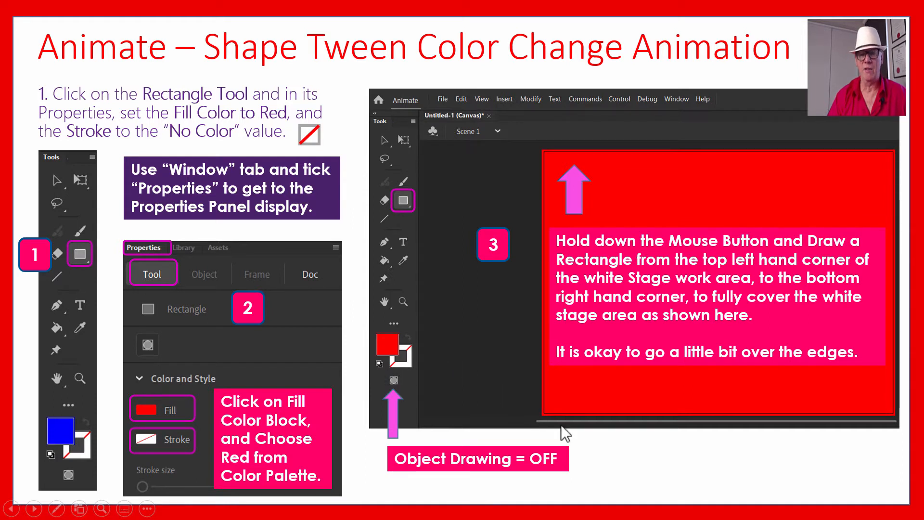
click(628, 441)
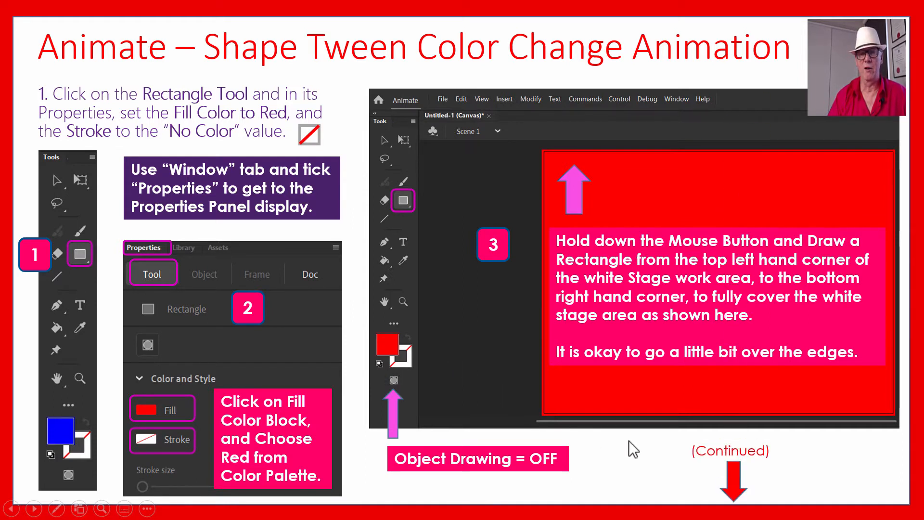
click(633, 449)
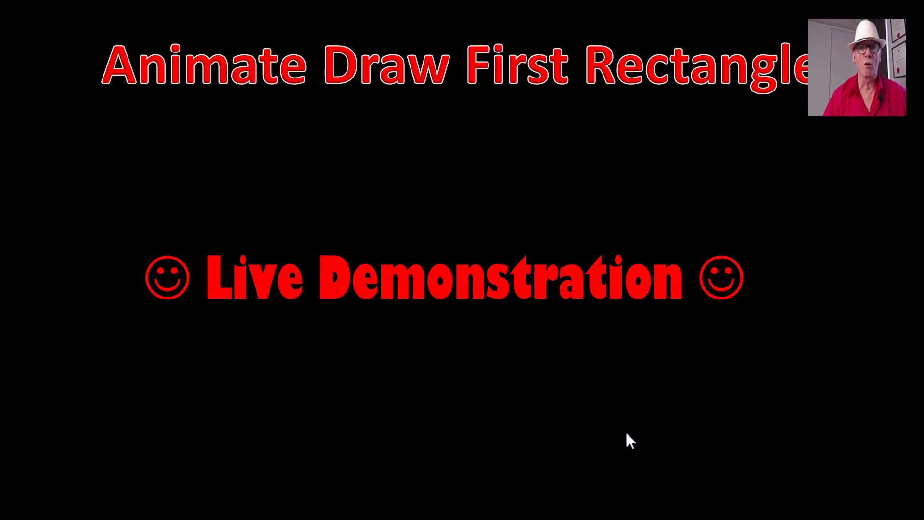
Switch to Adobe Animate and create a new HTML5 Canvas document from the Education category's Medium 800 x 600 preset at 24 fps
key(alt+Tab)
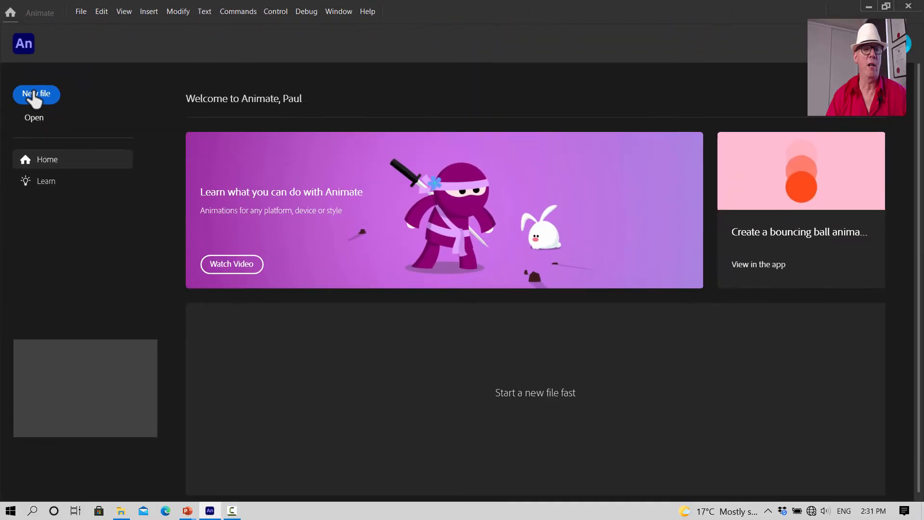
click(35, 94)
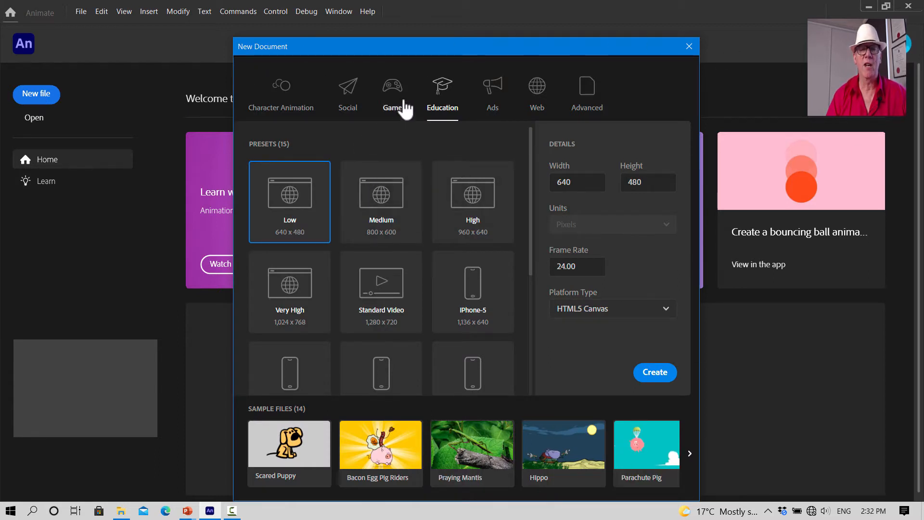
click(393, 97)
click(443, 97)
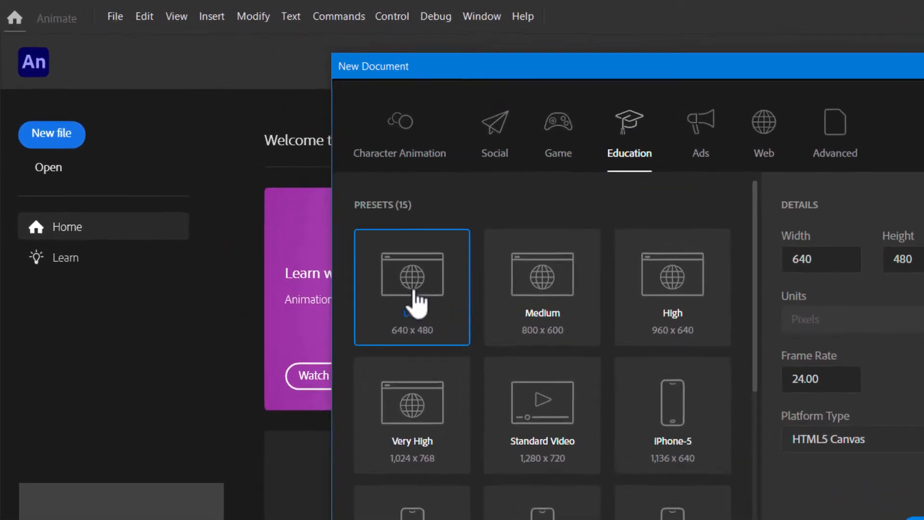
click(552, 310)
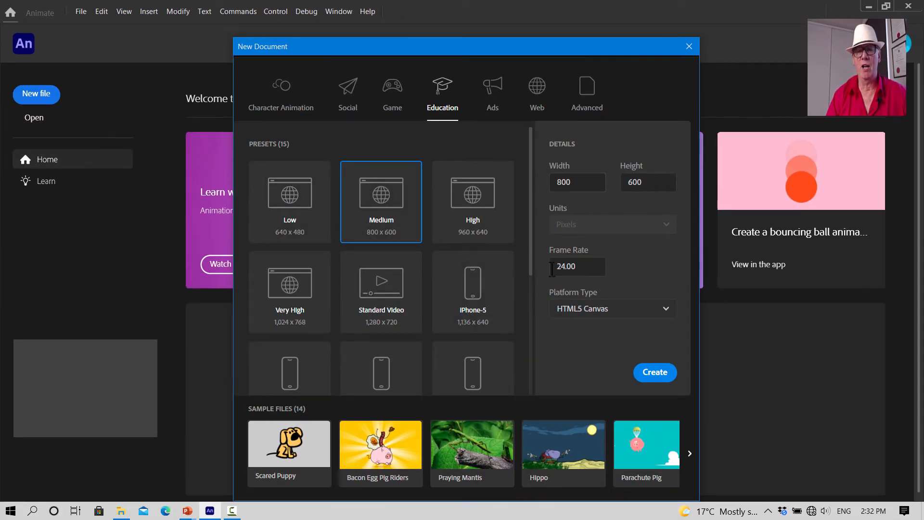
click(655, 375)
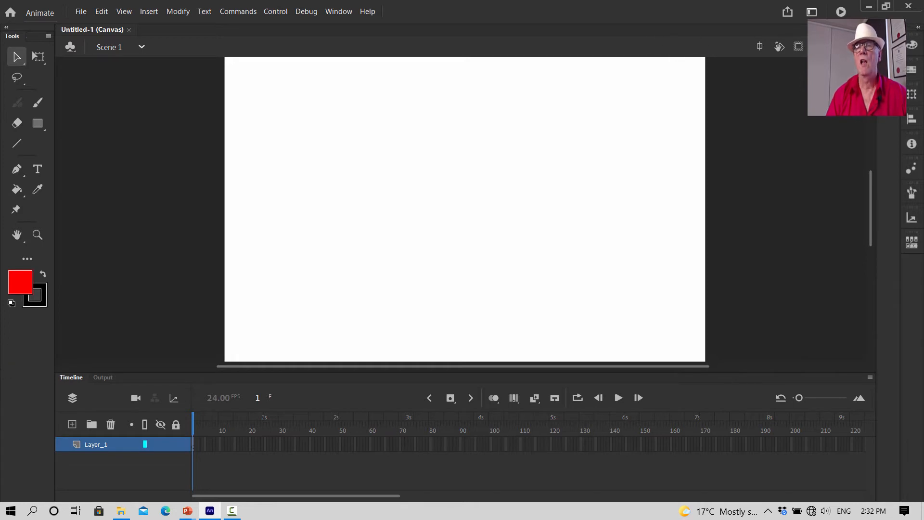
Try the Developer workspace and return to the Essentials workspace
click(812, 12)
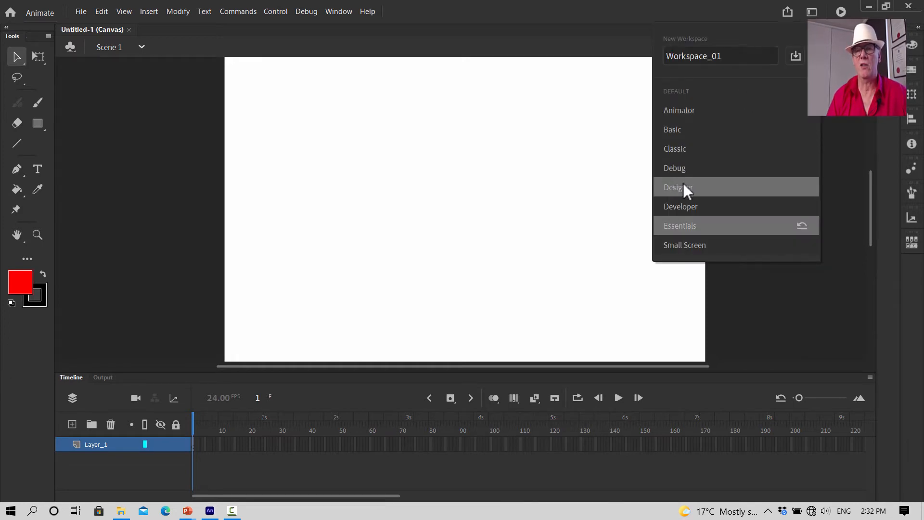
click(679, 207)
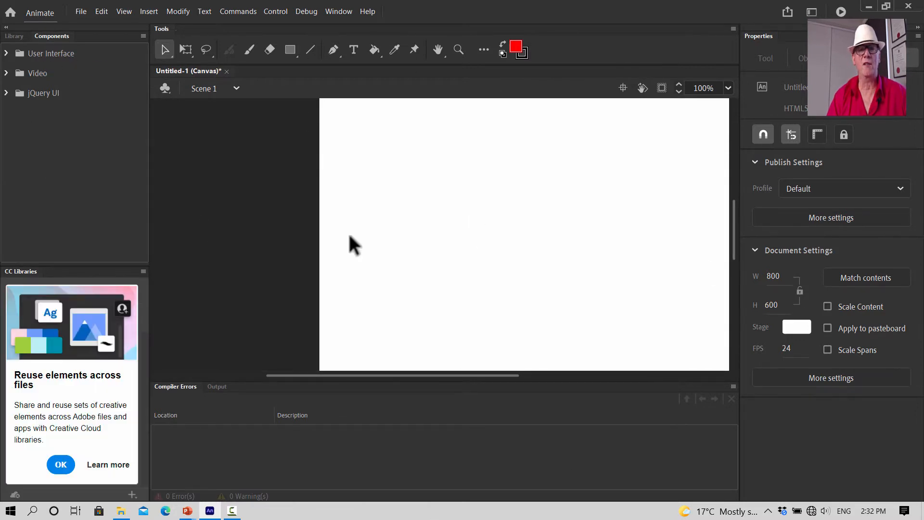
click(812, 13)
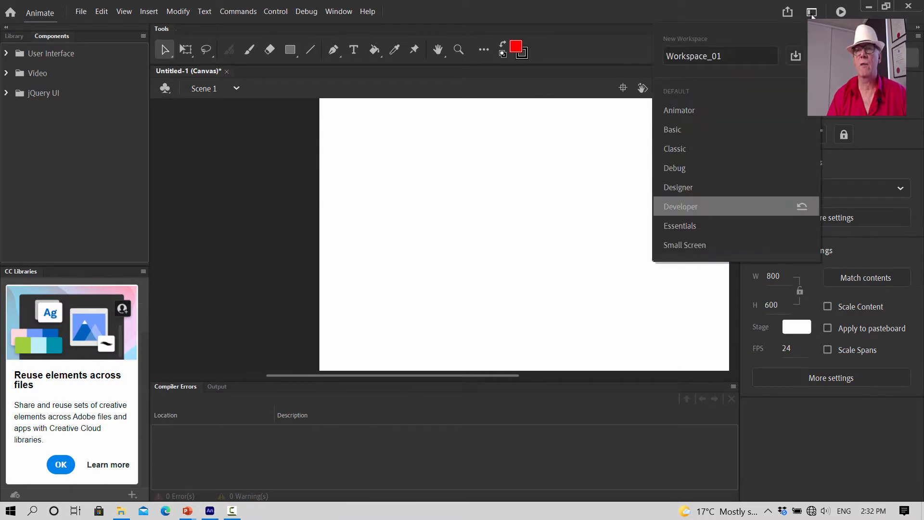
click(693, 224)
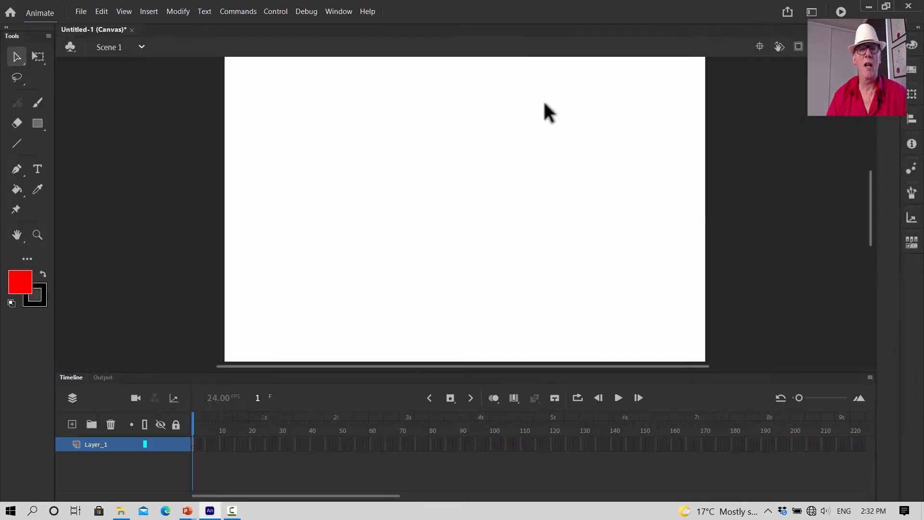
Hide and redisplay the Tools panel, narrowing it to a single column and widening it back to two columns
click(339, 13)
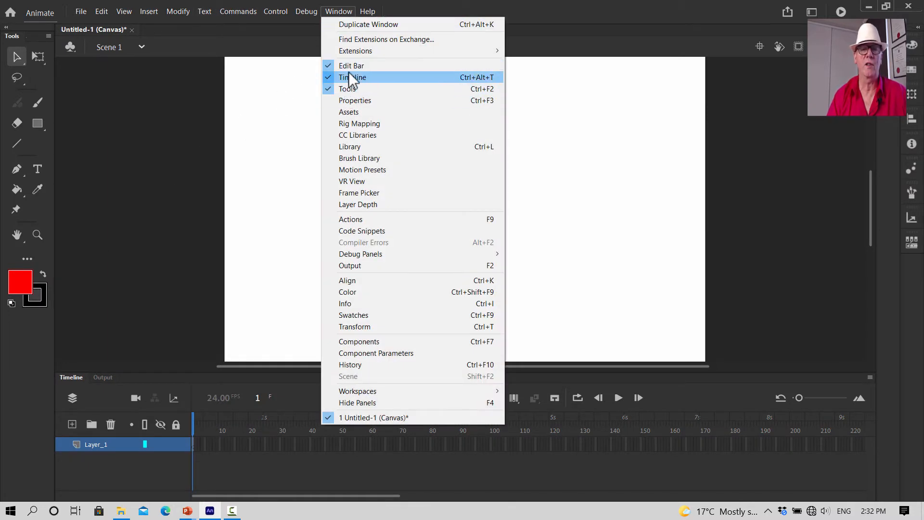
click(341, 90)
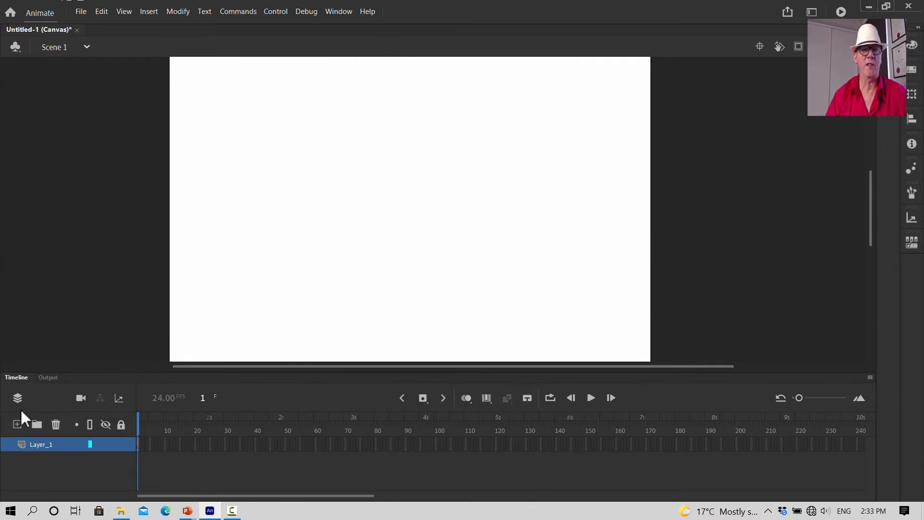
click(339, 11)
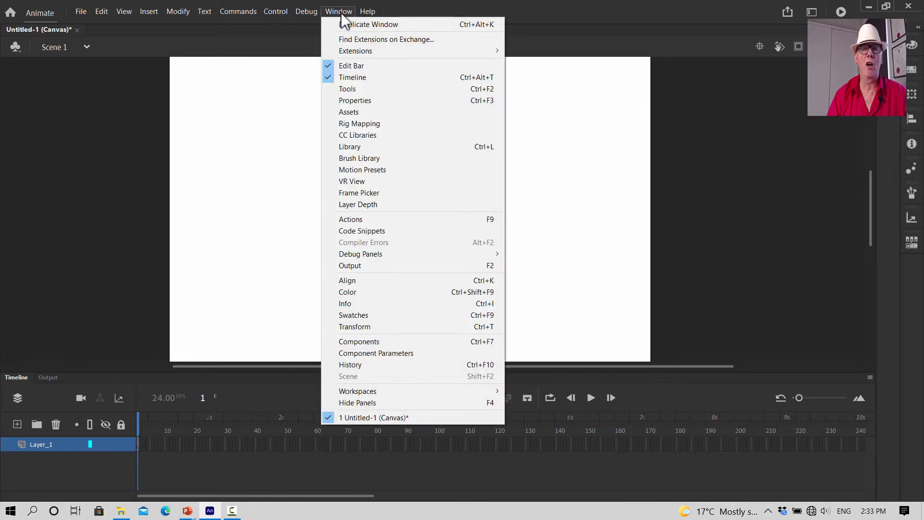
click(332, 89)
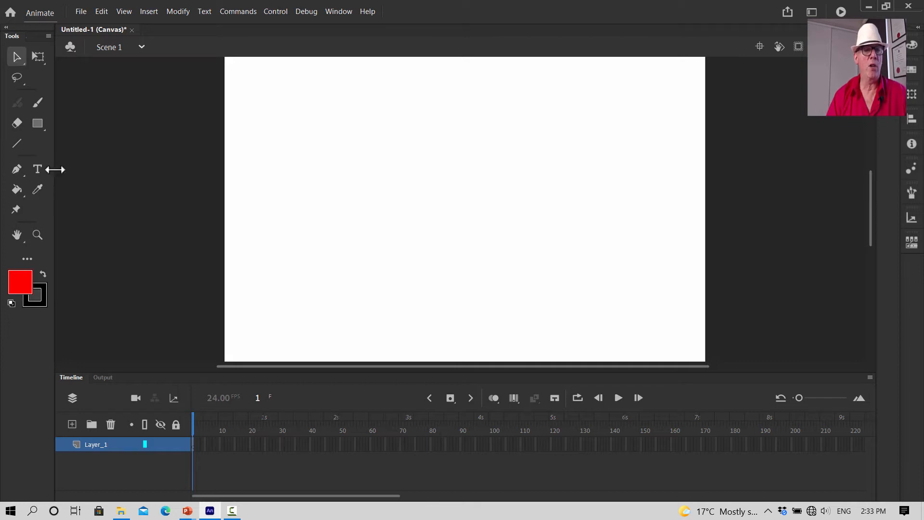
drag(55, 168, 24, 168)
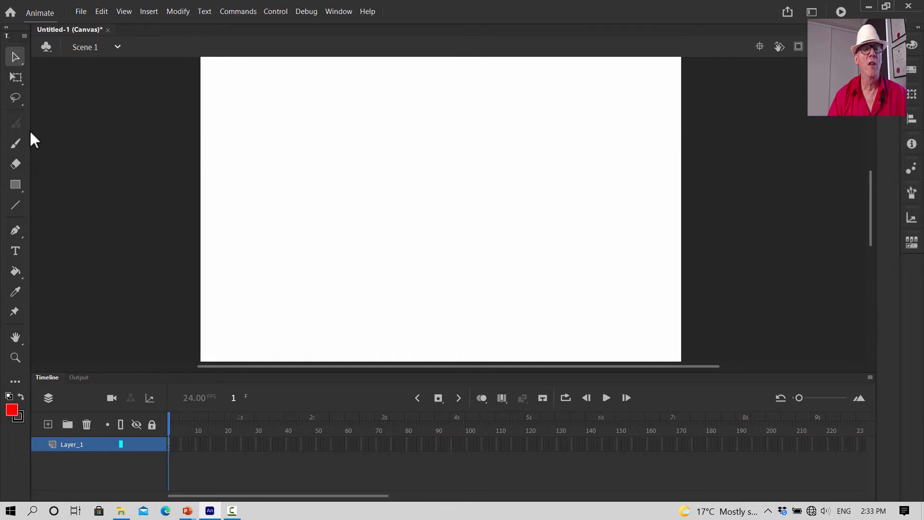
drag(36, 131, 60, 132)
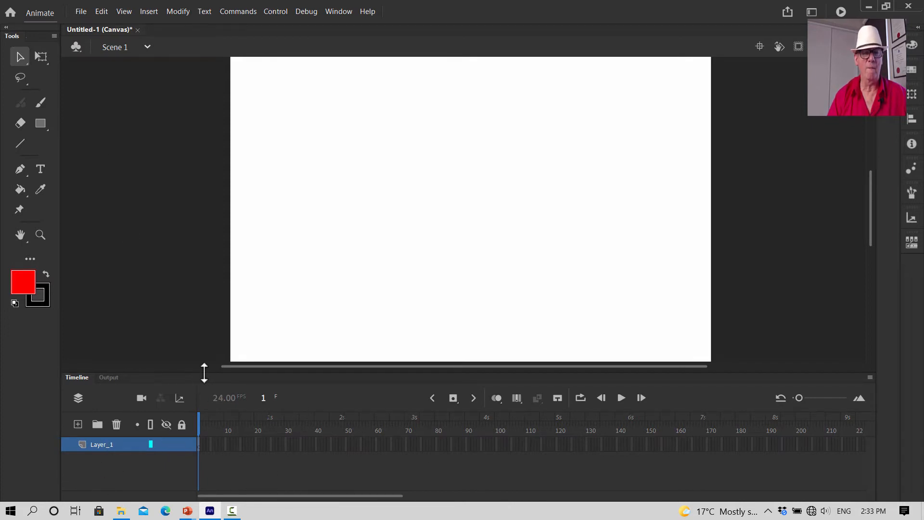
Collapse and restore the Timeline panel, and make it slightly shorter to give the stage more room
drag(204, 373, 204, 393)
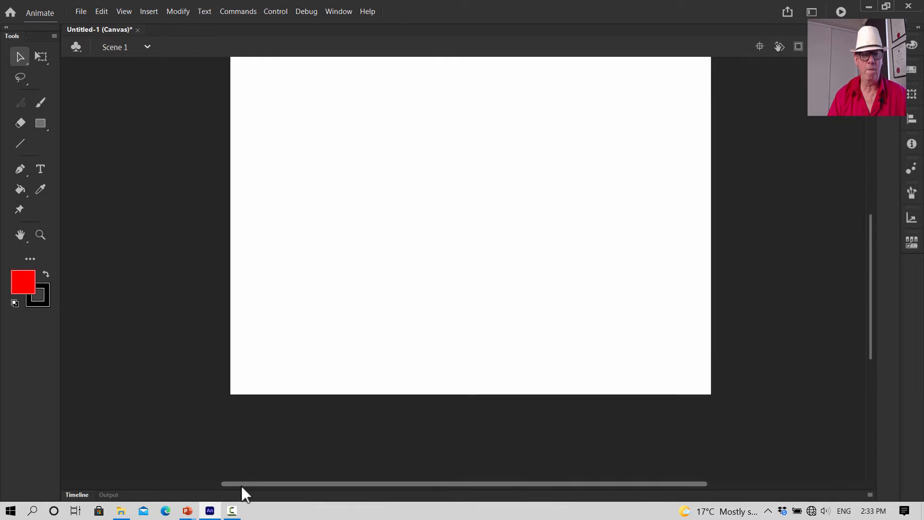
click(85, 497)
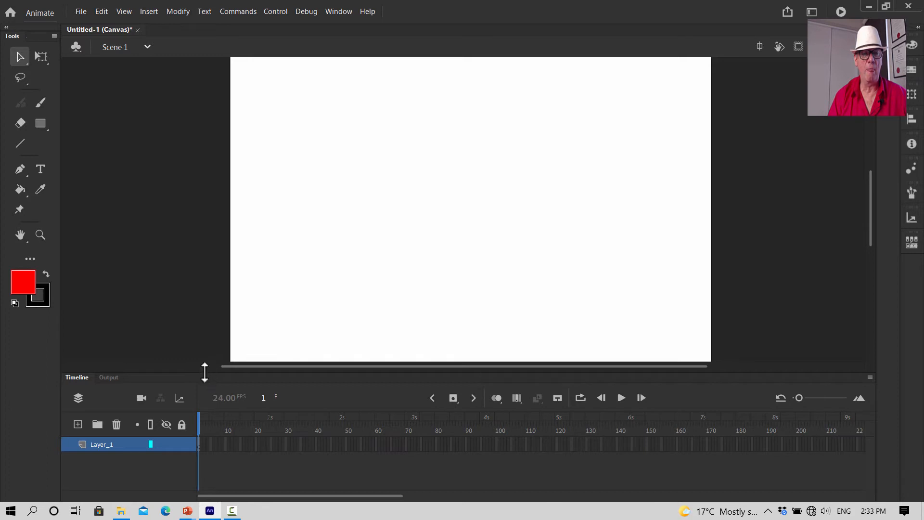
drag(204, 373, 201, 394)
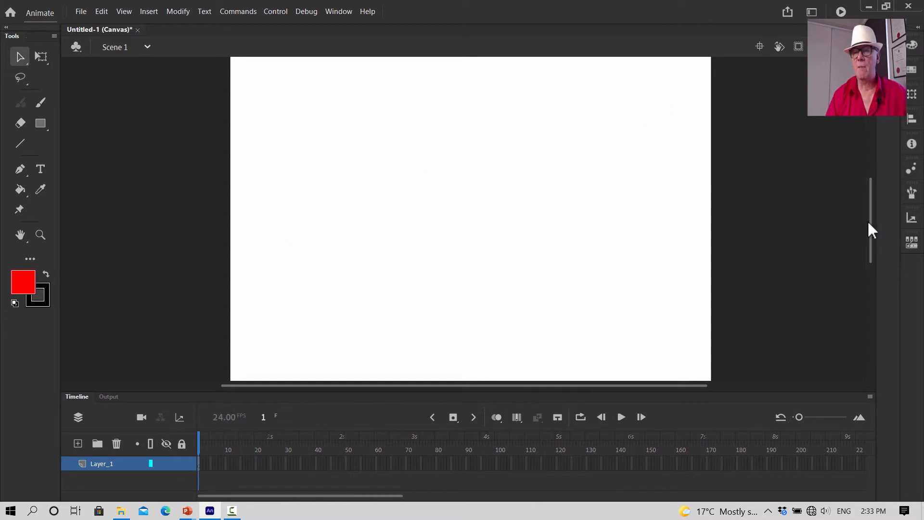
Set the stage magnification to 85% and position the view so the whole stage fits above the Timeline
mouse_move(869, 218)
mouse_down()
mouse_move(870, 195)
mouse_move(871, 230)
mouse_up()
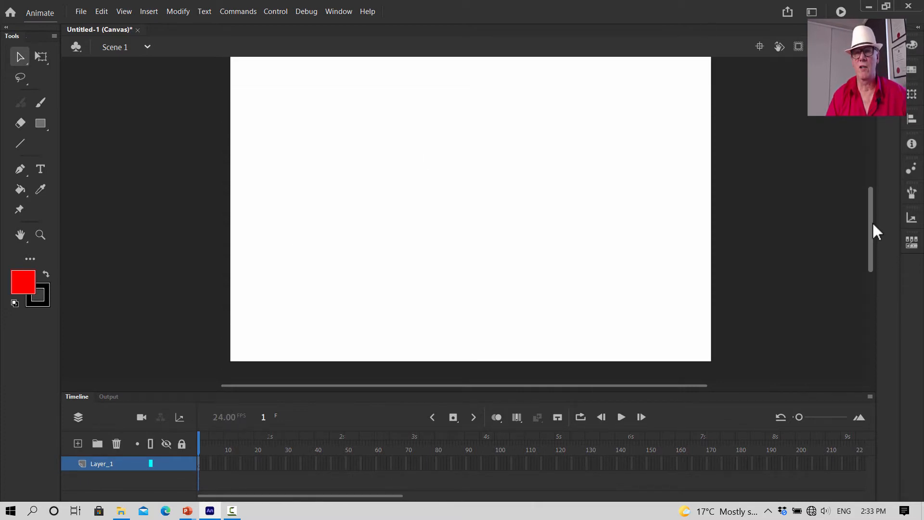
click(841, 46)
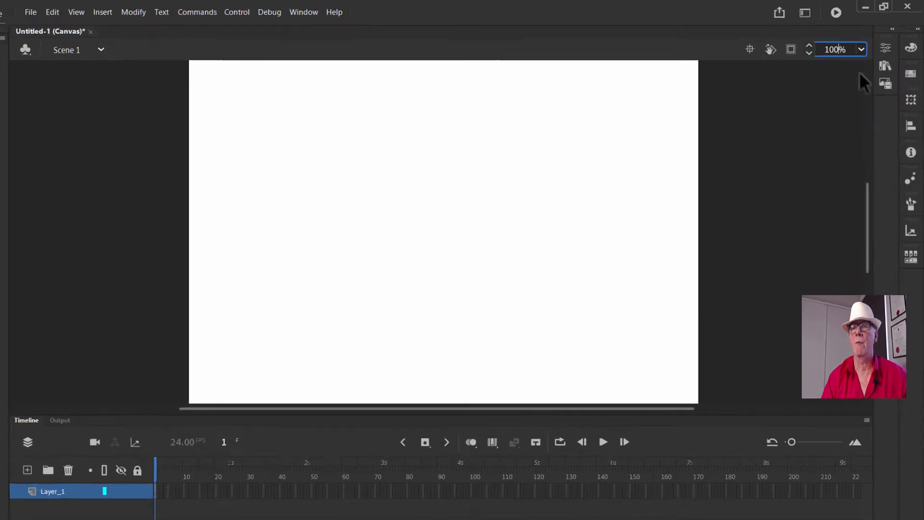
text(10)
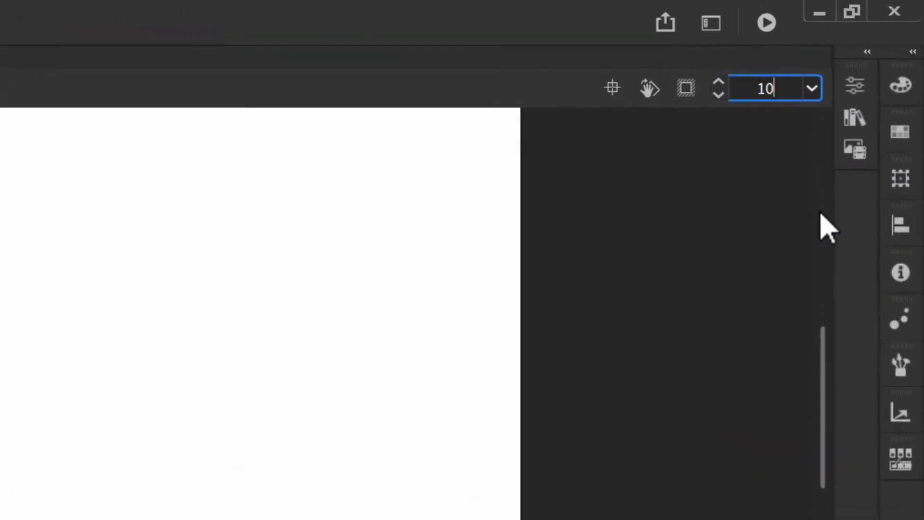
key(BackSpace)
text(85)
key(Return)
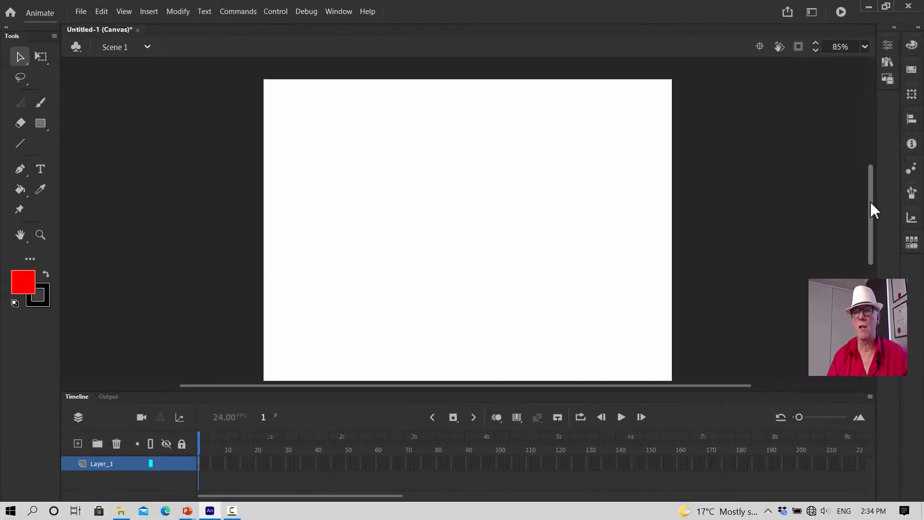
drag(870, 203, 871, 207)
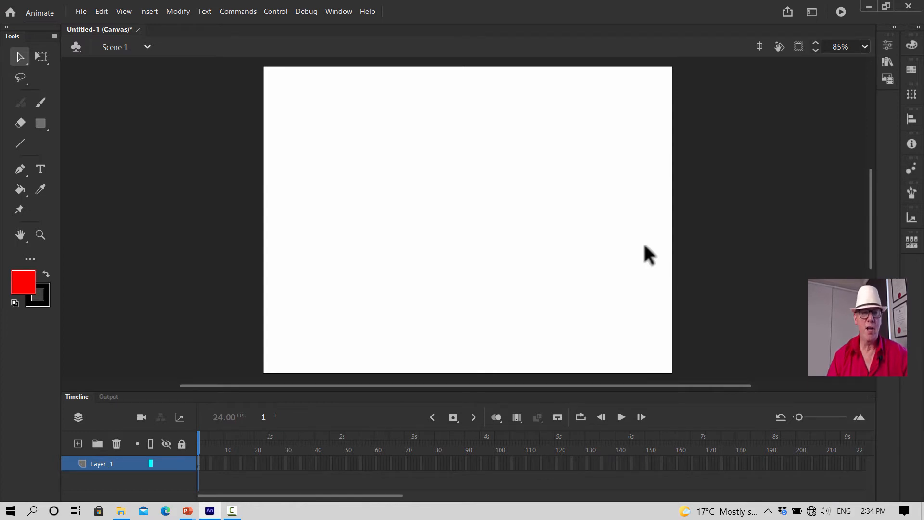
Activate the Rectangle tool, draw a trial red rectangle with a black stroke on the stage, and undo it
click(40, 124)
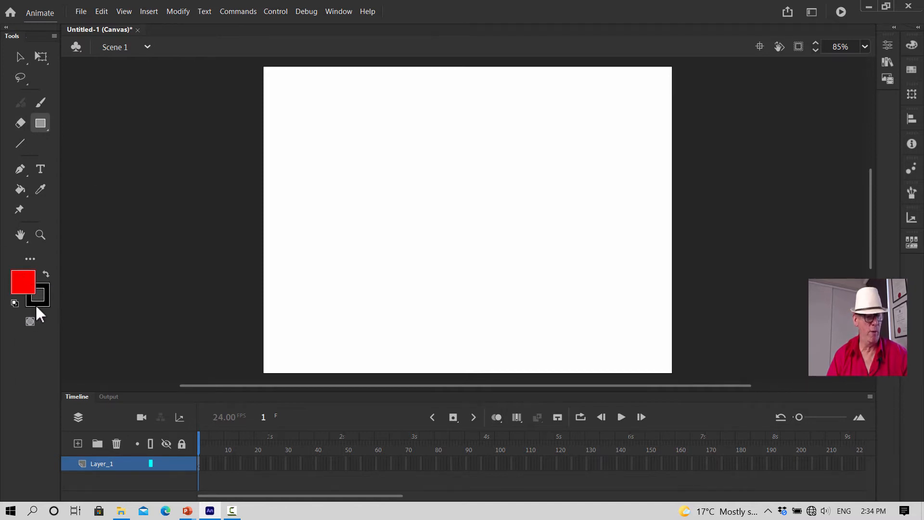
mouse_move(337, 140)
mouse_down()
mouse_move(342, 161)
mouse_move(418, 191)
mouse_move(430, 214)
mouse_up()
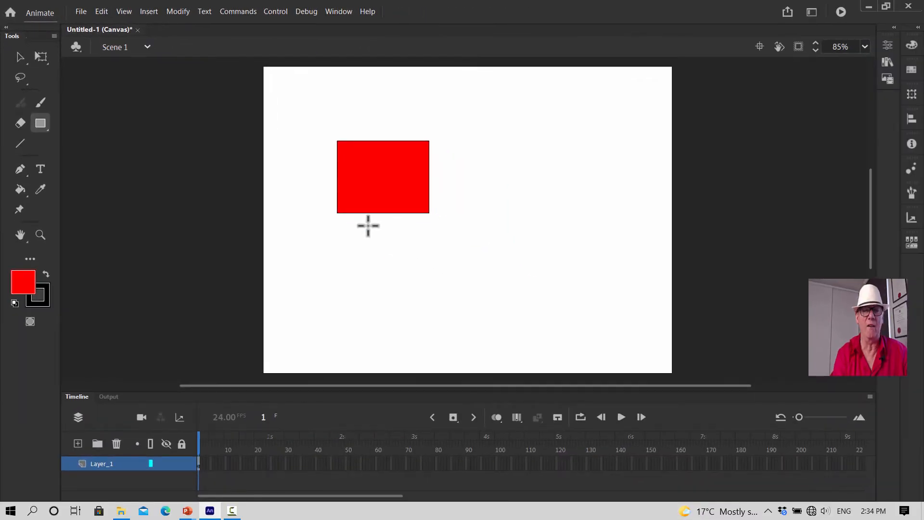
key(ctrl+z)
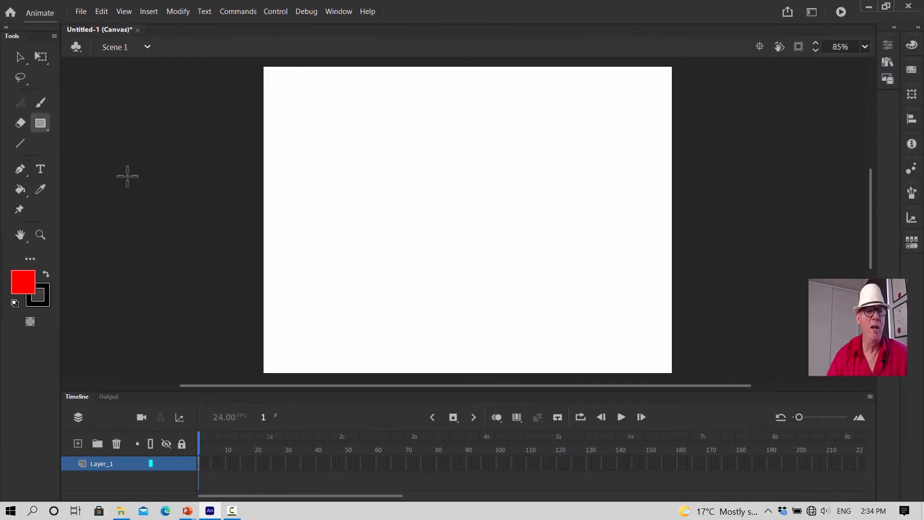
Set the Rectangle tool's stroke to no color and its fill to a green swatch
click(49, 300)
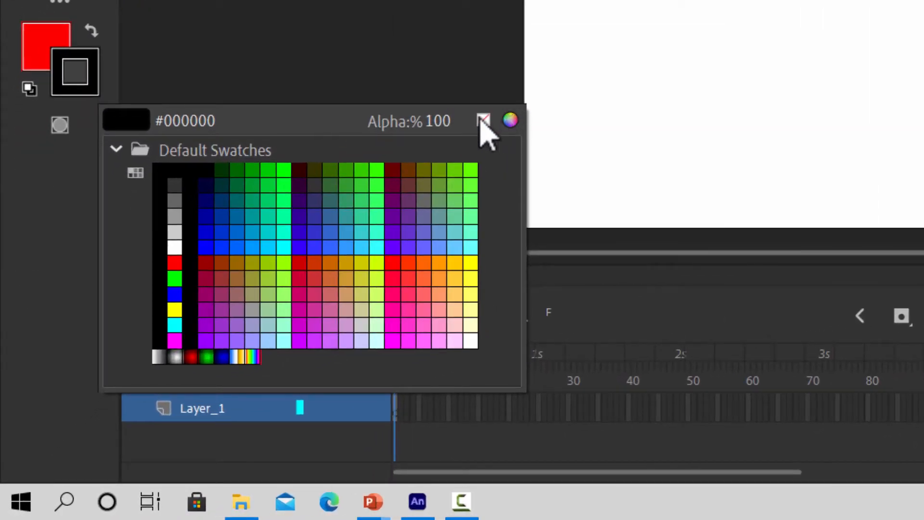
click(482, 120)
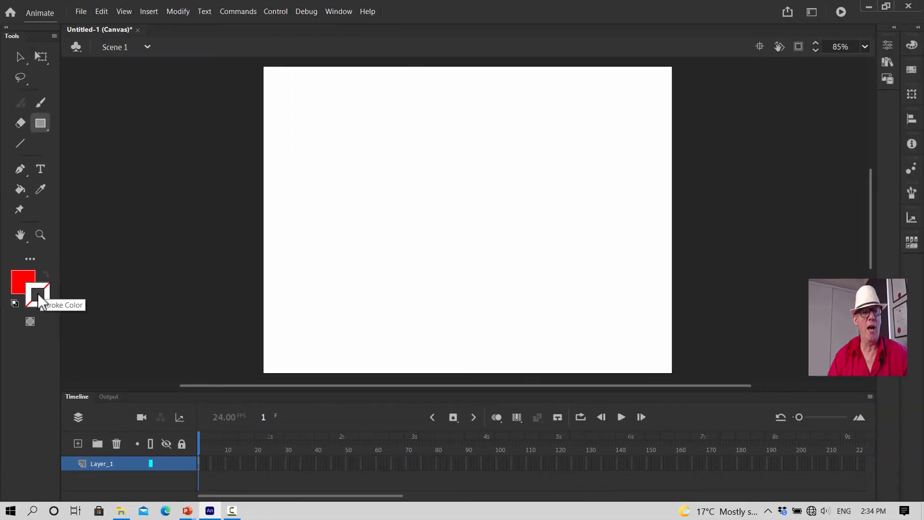
click(15, 285)
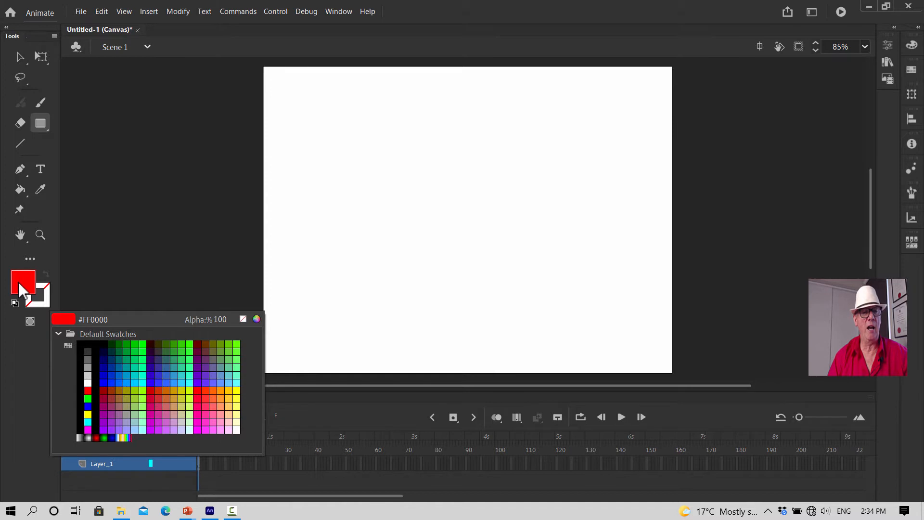
click(19, 284)
click(23, 290)
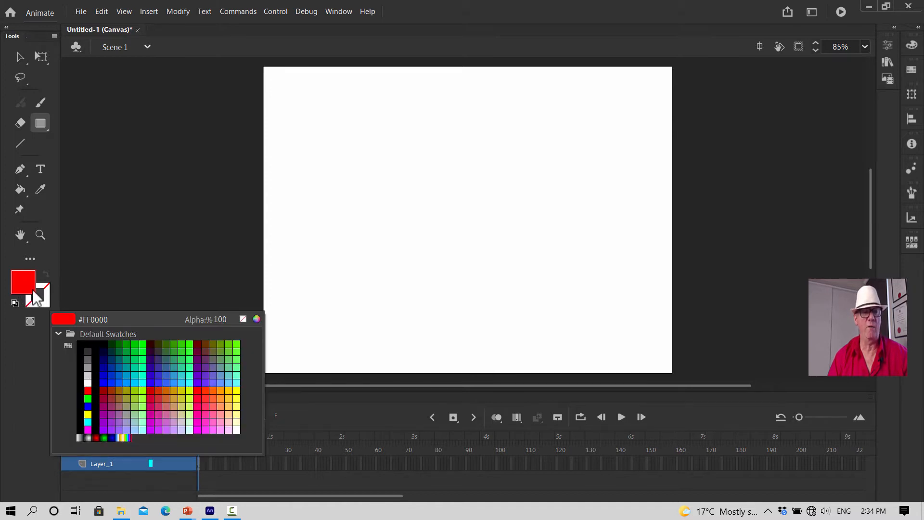
click(138, 346)
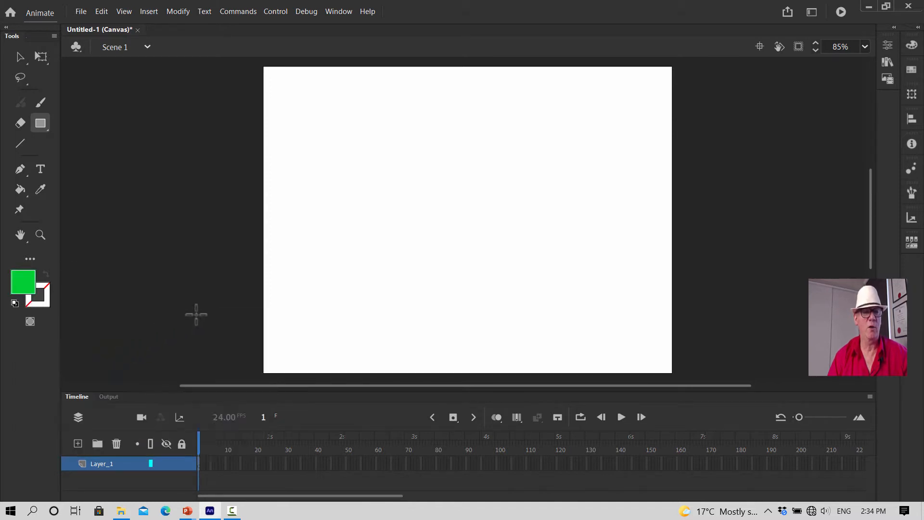
click(24, 291)
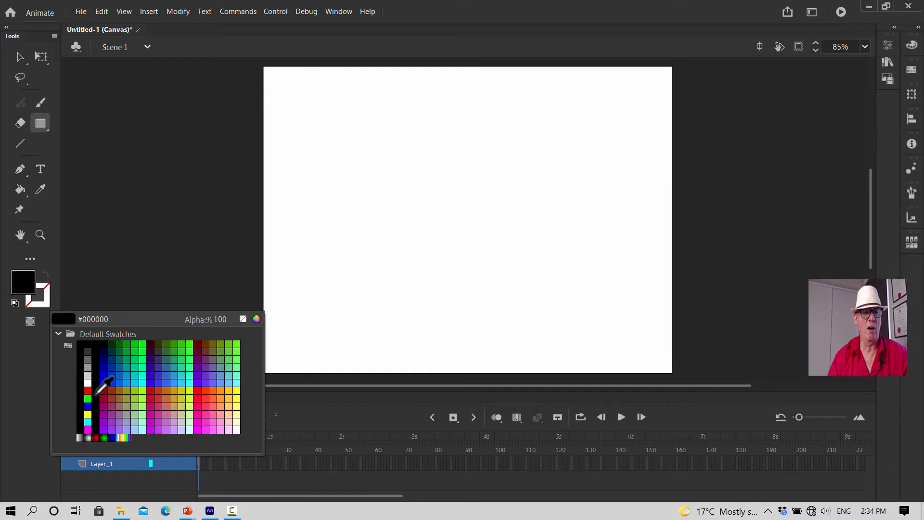
click(21, 280)
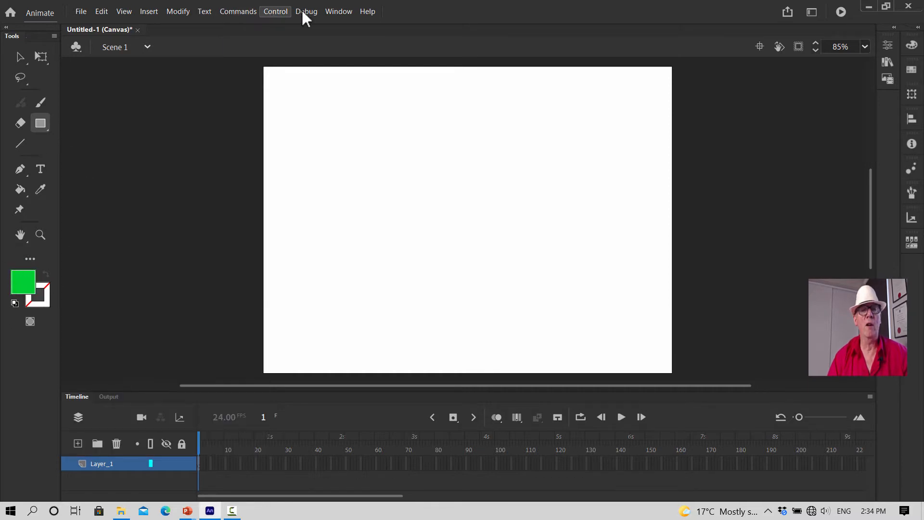
Open the Rectangle tool's properties, set its fill to pure red, and collapse the Properties panel
click(341, 12)
click(355, 99)
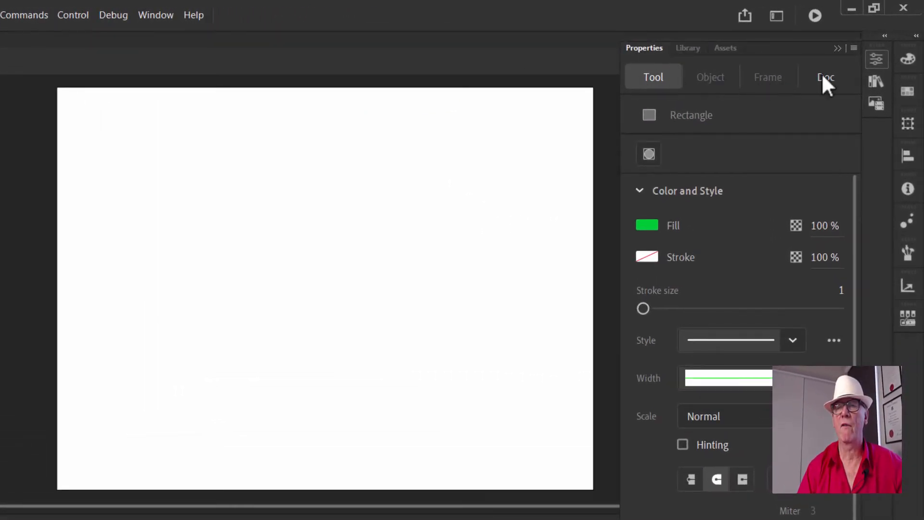
click(835, 76)
click(661, 78)
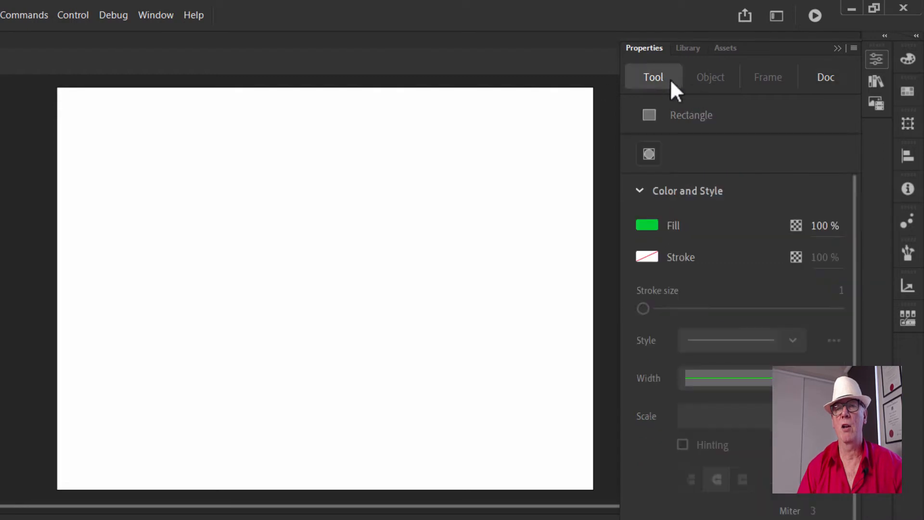
click(653, 223)
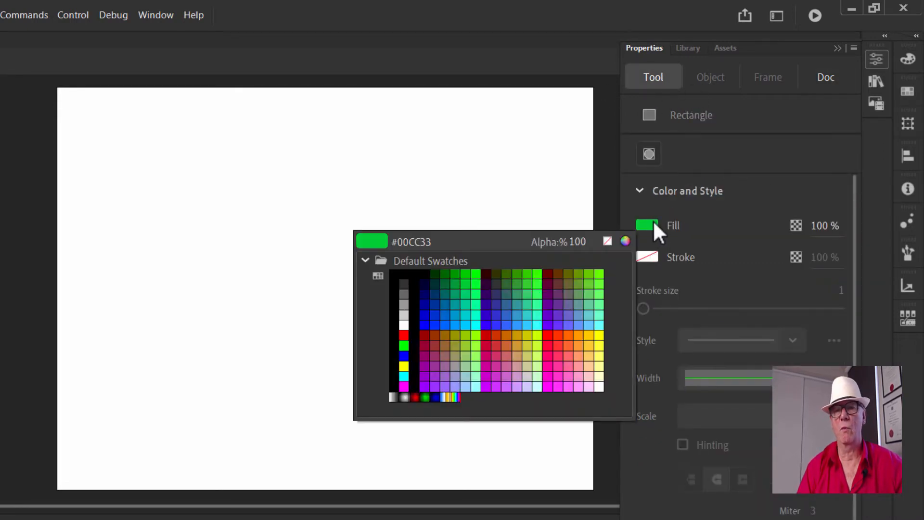
click(404, 335)
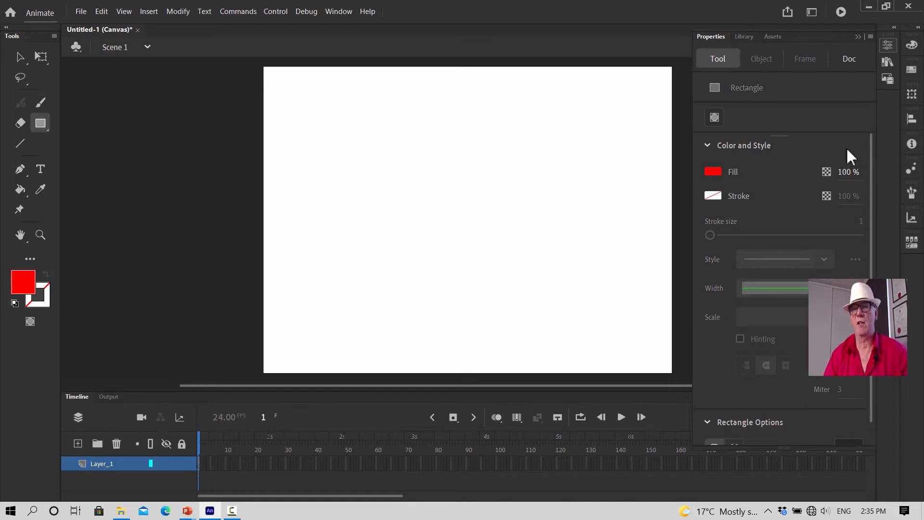
click(857, 37)
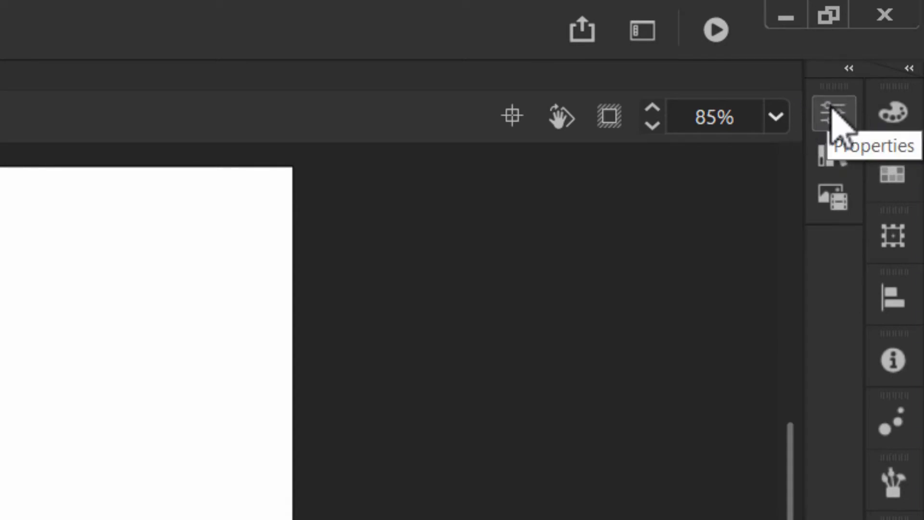
Expand and collapse the Properties panel repeatedly, leaving it collapsed
click(834, 115)
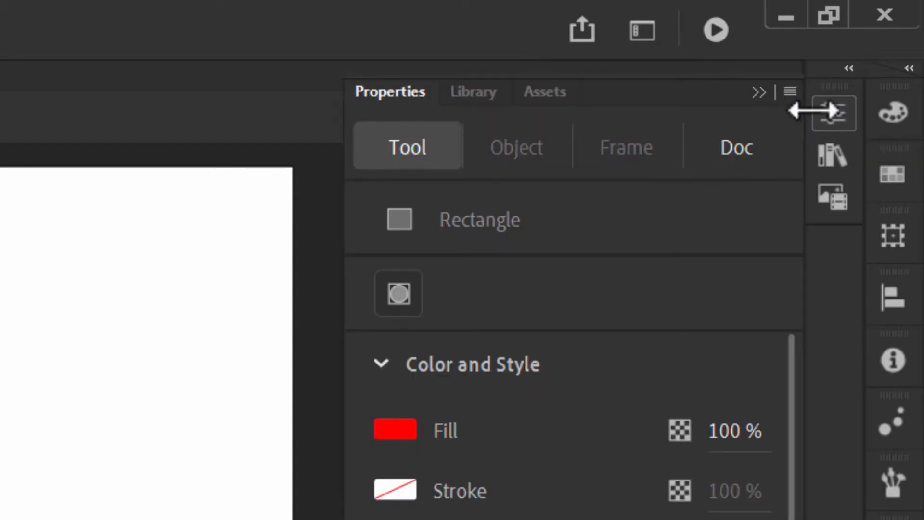
click(842, 114)
click(842, 114)
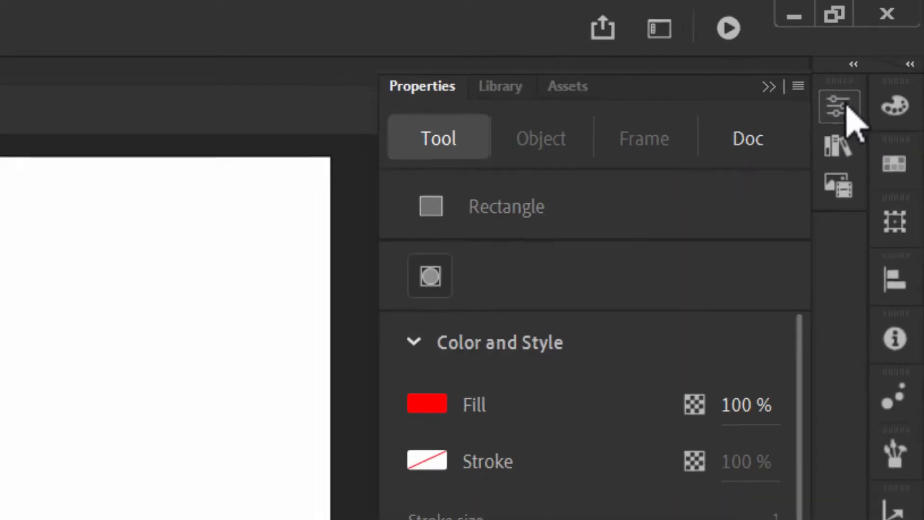
click(842, 113)
click(866, 73)
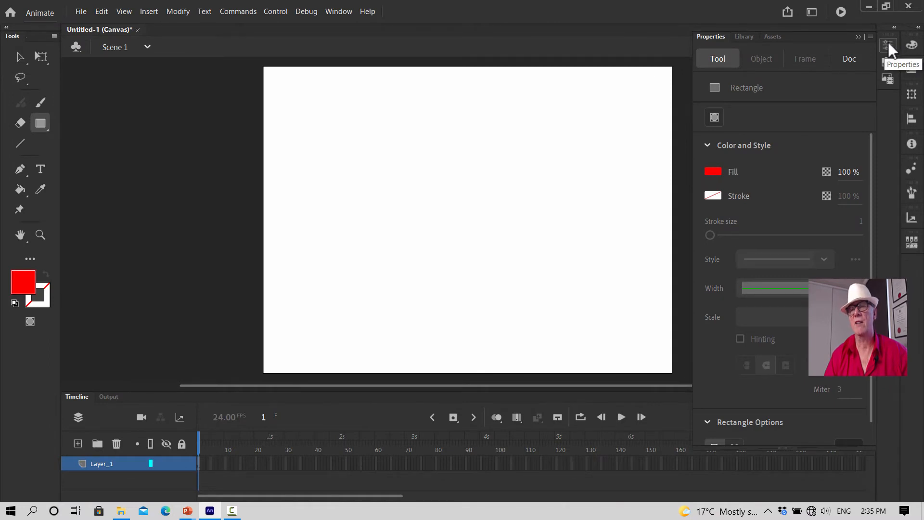
click(888, 44)
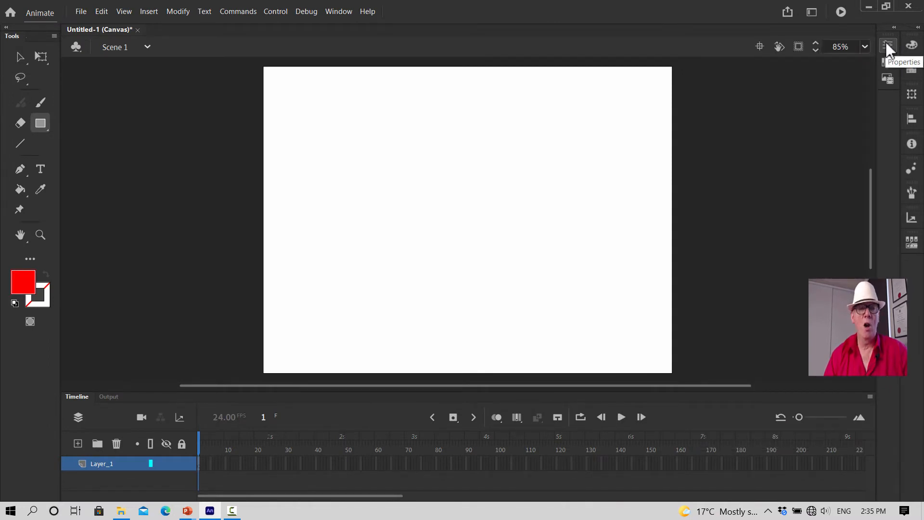
Draw a red, stroke-free rectangle slightly overlapping all edges of the stage on frame 1, and activate the Selection tool
click(40, 123)
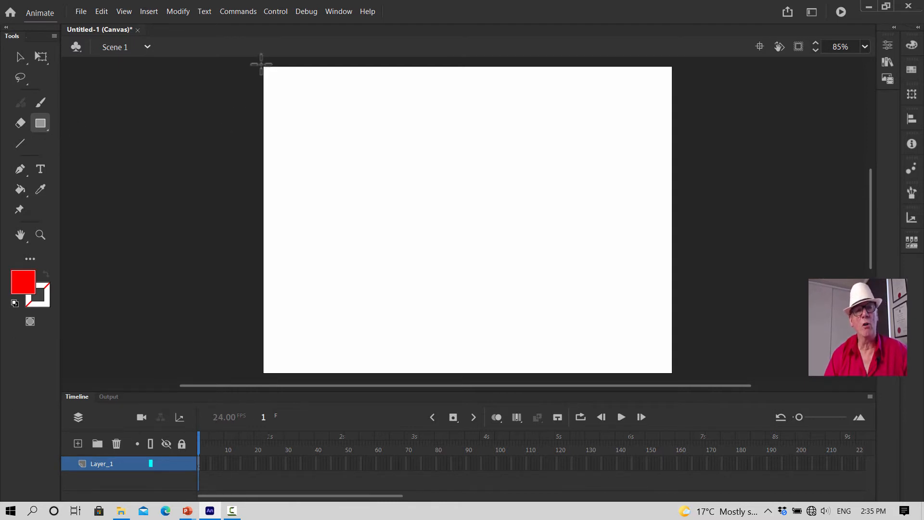
drag(261, 65, 674, 374)
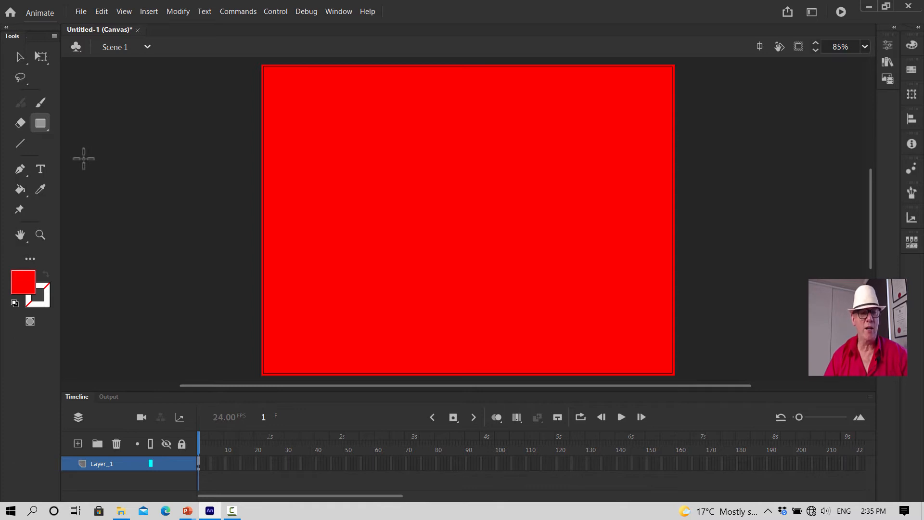
click(19, 57)
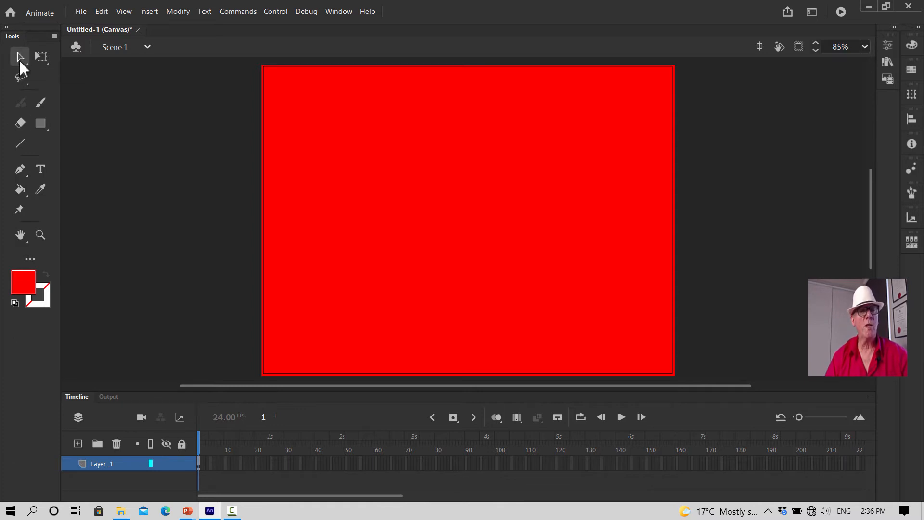
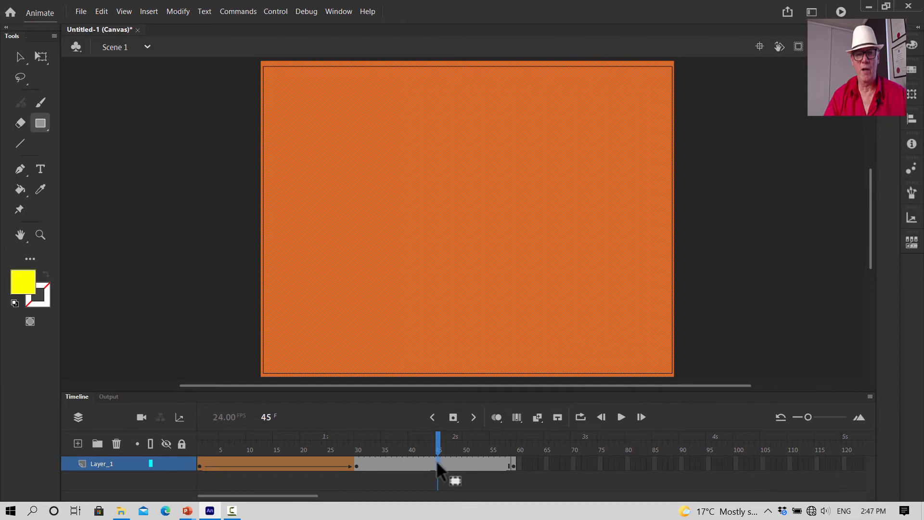
right_click(436, 462)
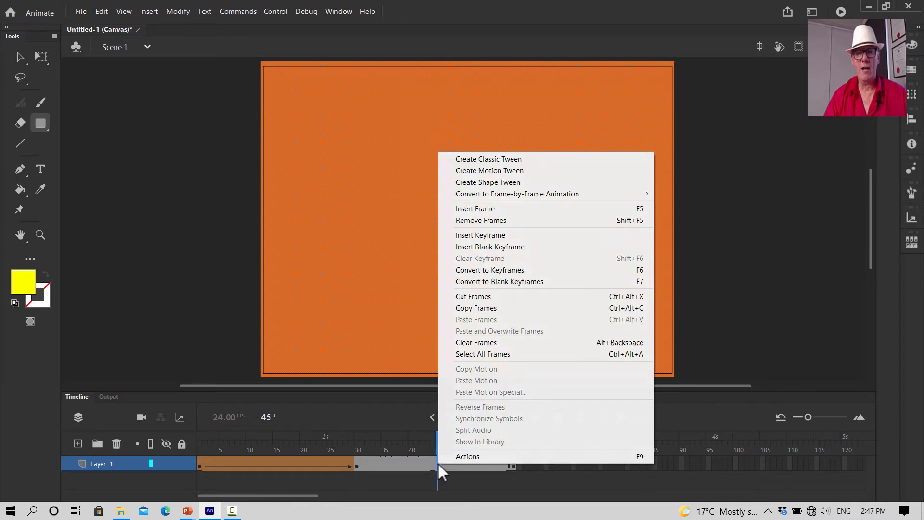
click(498, 172)
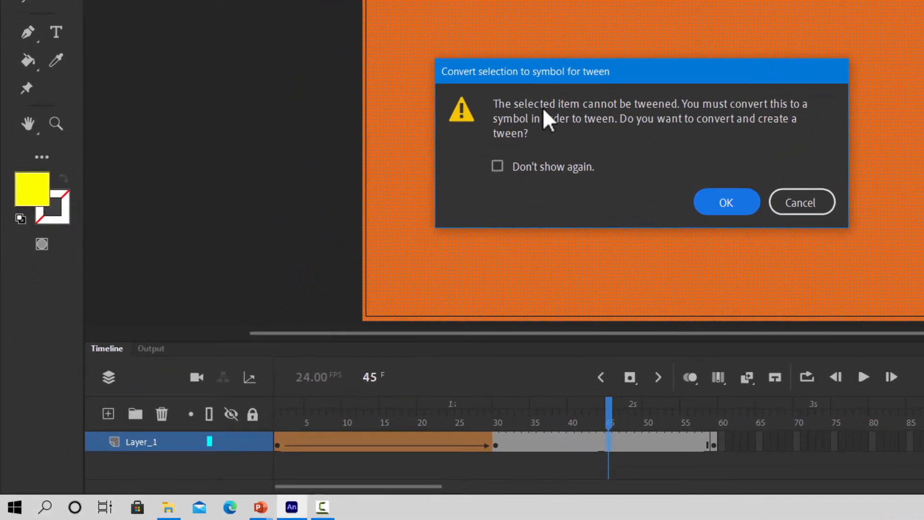
click(802, 205)
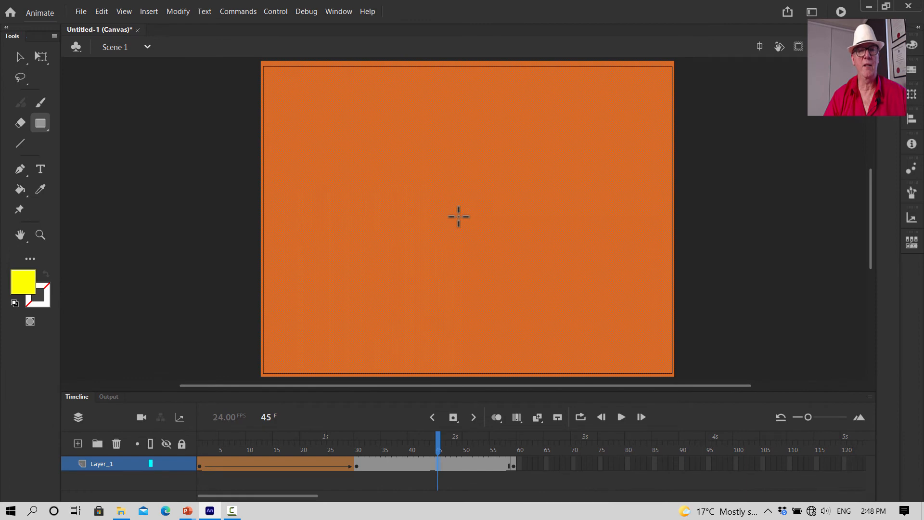
Create a shape tween on the span between the frame 30 and frame 59 keyframes, and scrub from frame 45 to 59
right_click(439, 463)
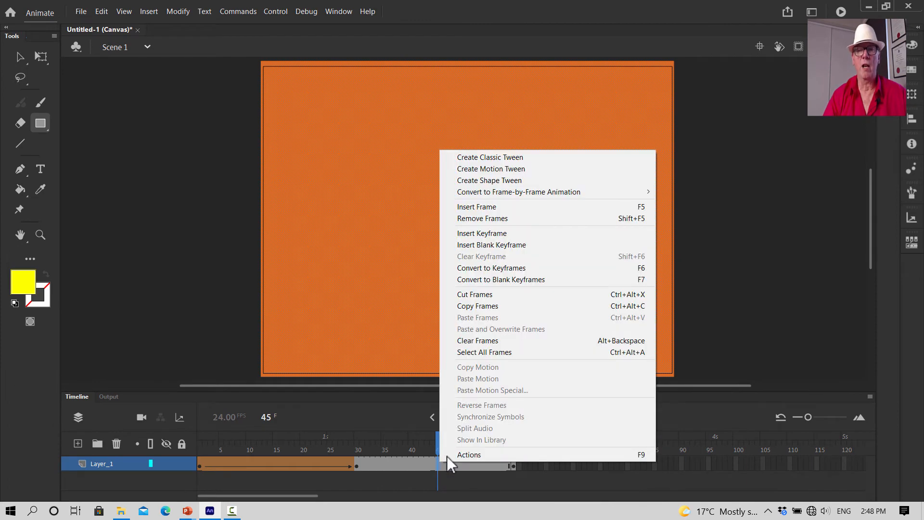
click(470, 180)
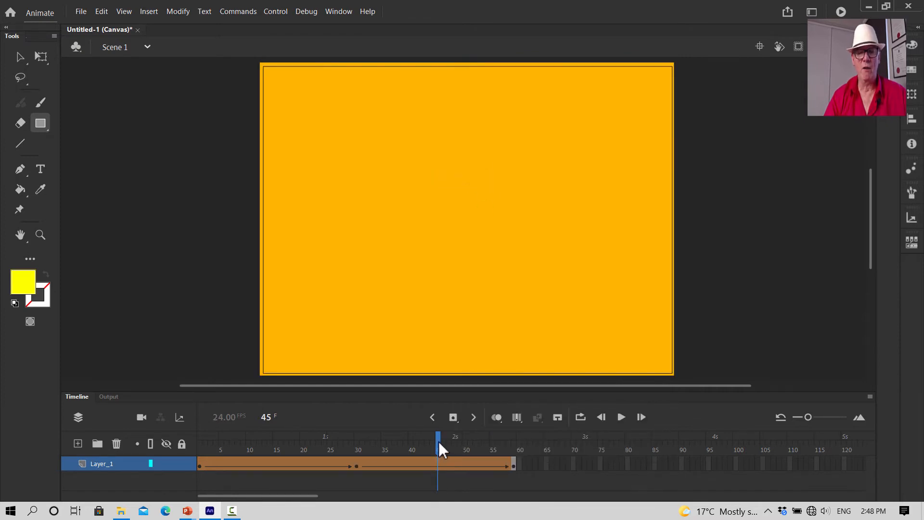
drag(438, 441, 524, 430)
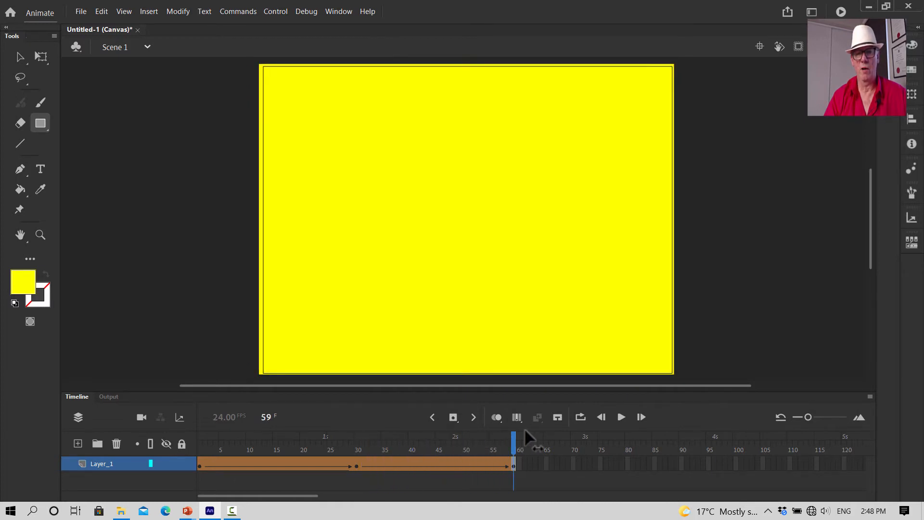
Insert a blank keyframe at frame 90 and draw a bright green (#00FF00) rectangle covering the whole stage
right_click(680, 461)
click(727, 249)
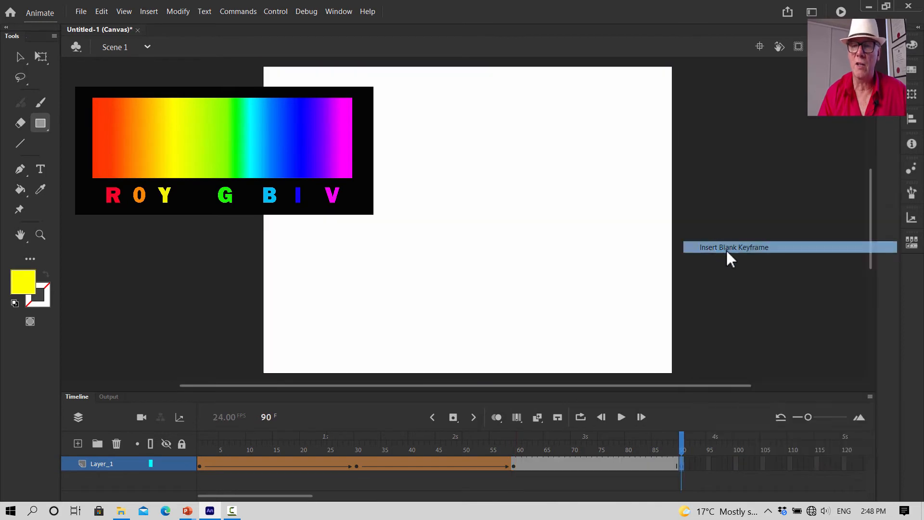
click(22, 283)
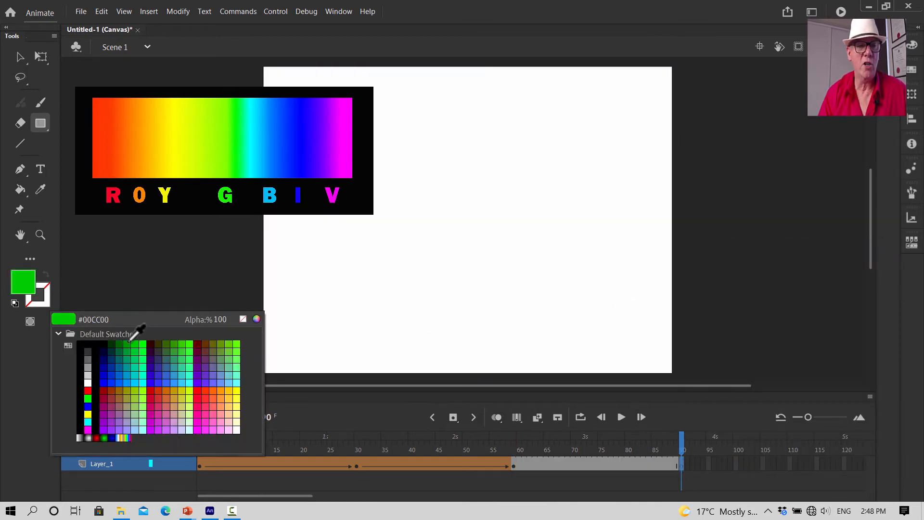
click(150, 337)
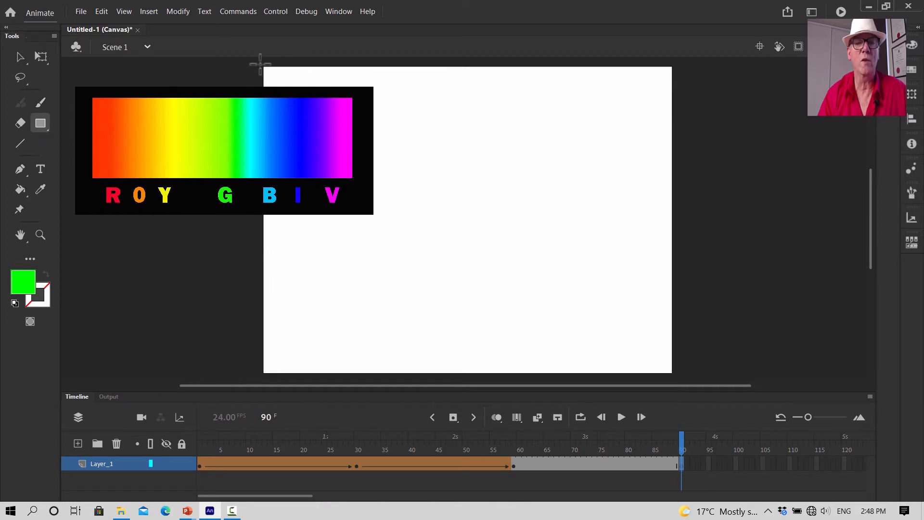
drag(262, 65, 675, 374)
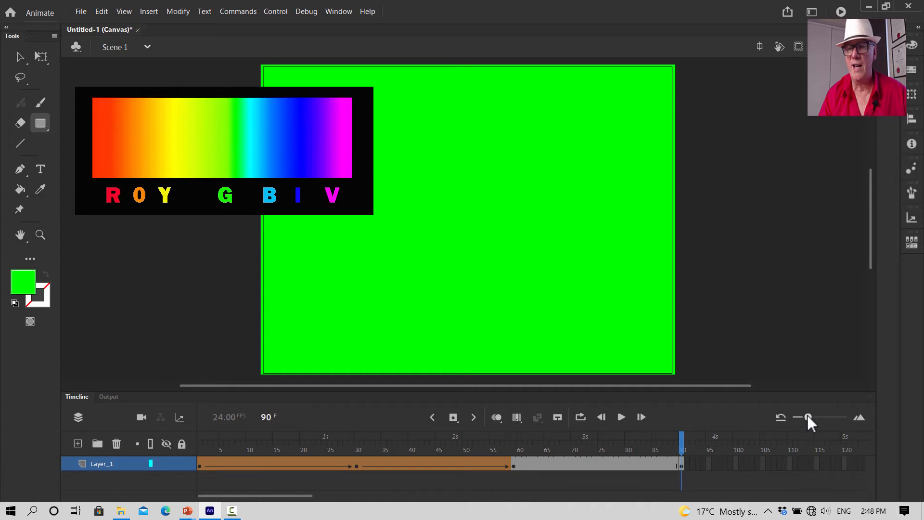
Insert a blank keyframe at frame 120 and draw a light blue rectangle covering the whole stage
drag(807, 415, 798, 418)
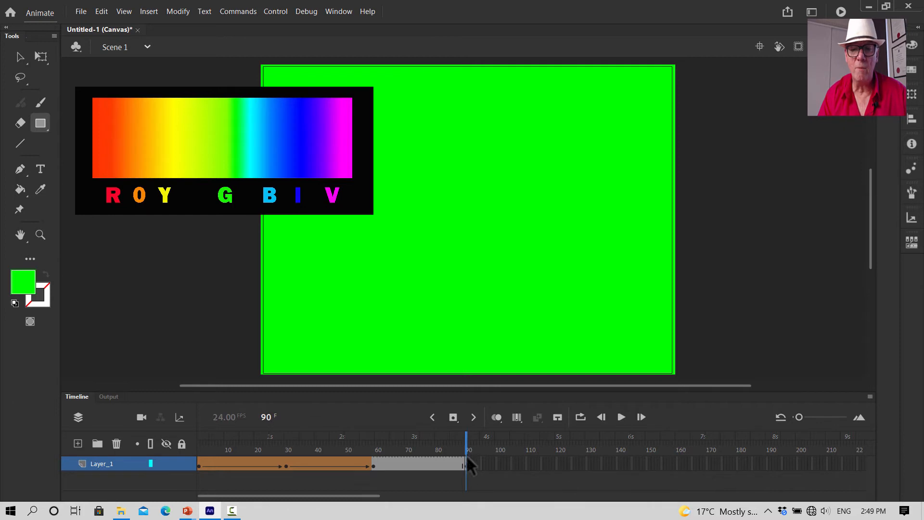
right_click(555, 463)
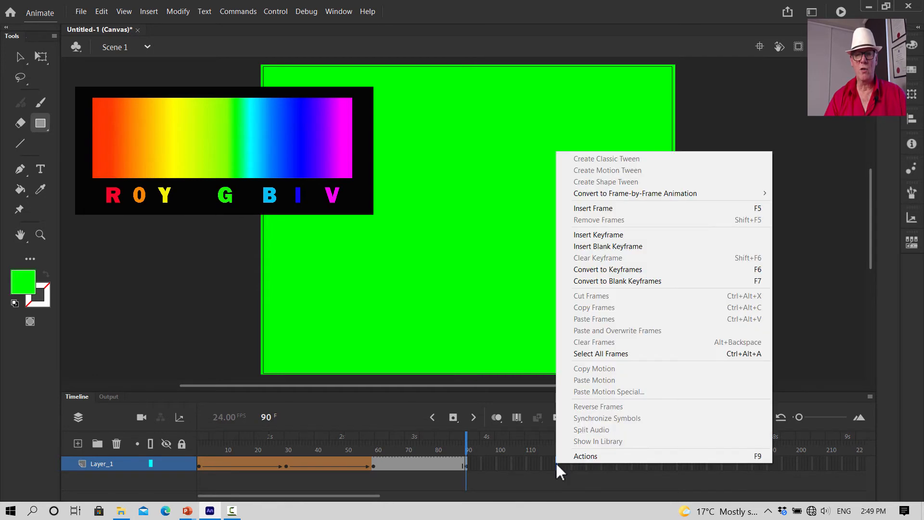
click(636, 247)
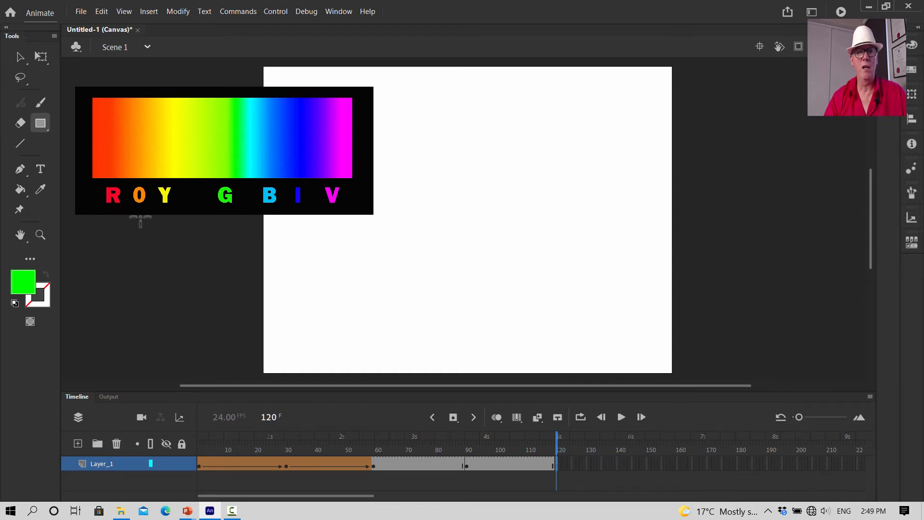
click(19, 288)
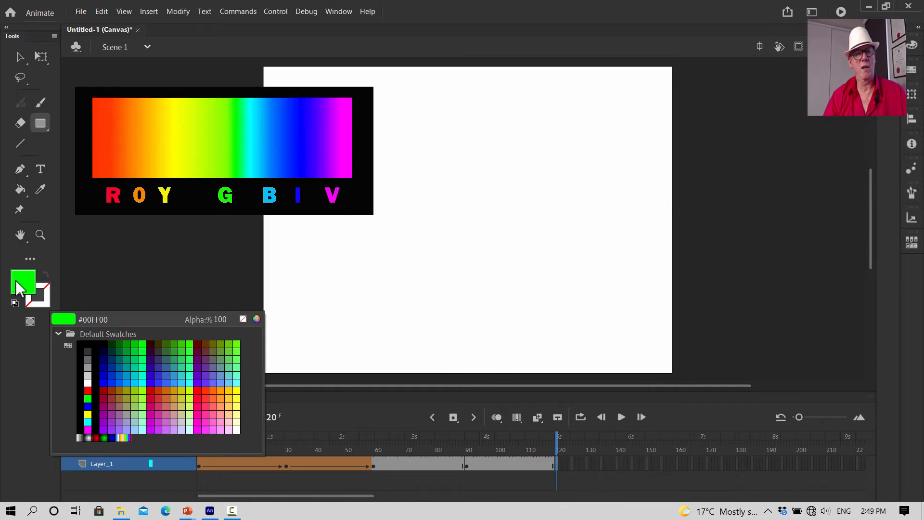
click(175, 381)
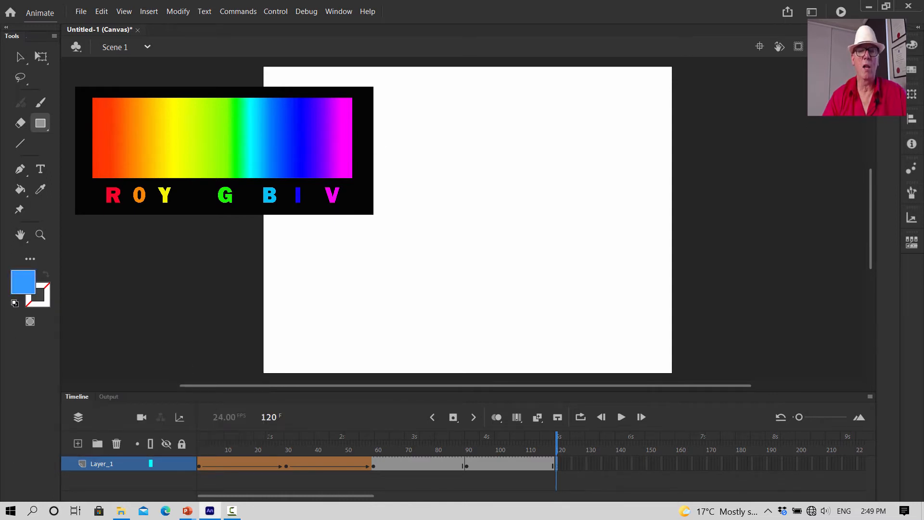
drag(261, 65, 399, 218)
drag(465, 247, 675, 374)
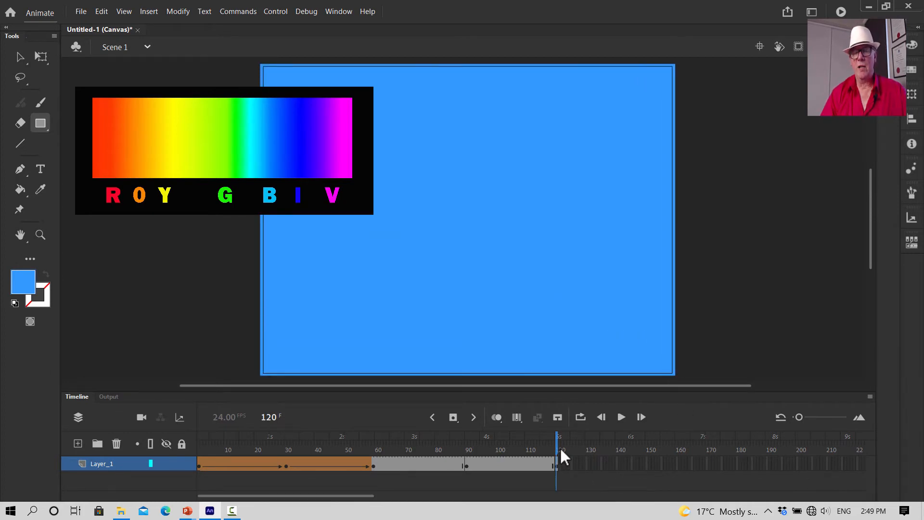
Insert a blank keyframe at frame 151 and draw a dark navy blue rectangle over nearly the whole stage
right_click(649, 460)
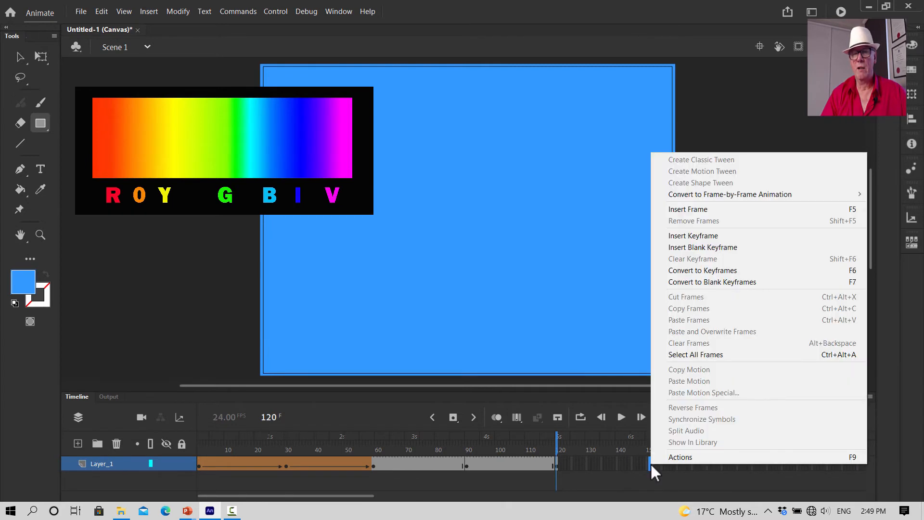
click(704, 247)
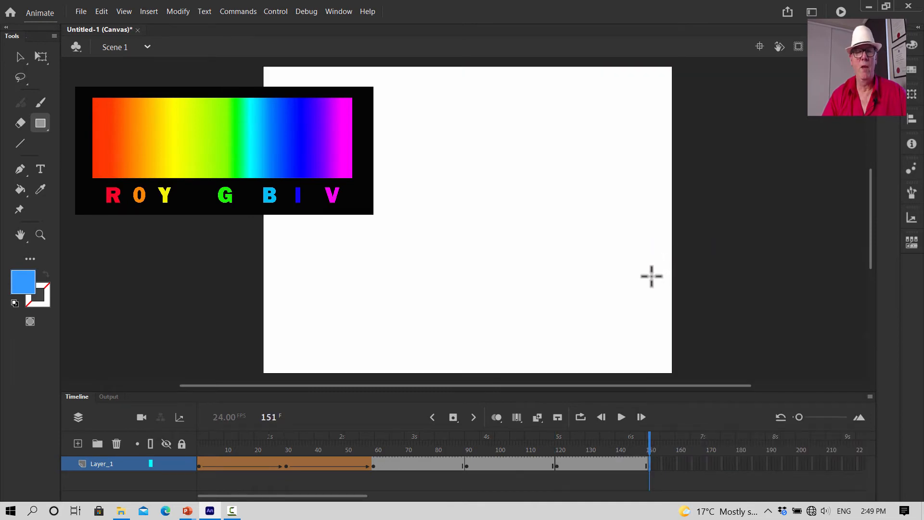
click(28, 285)
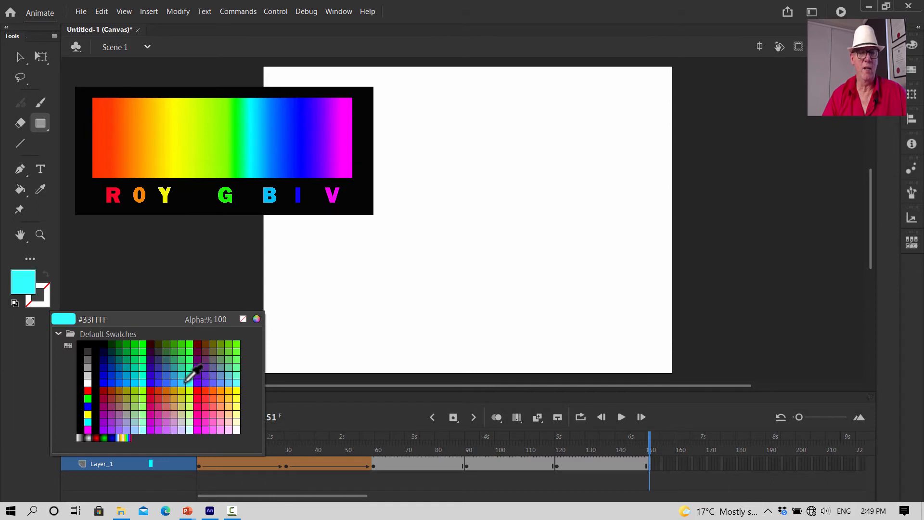
click(104, 355)
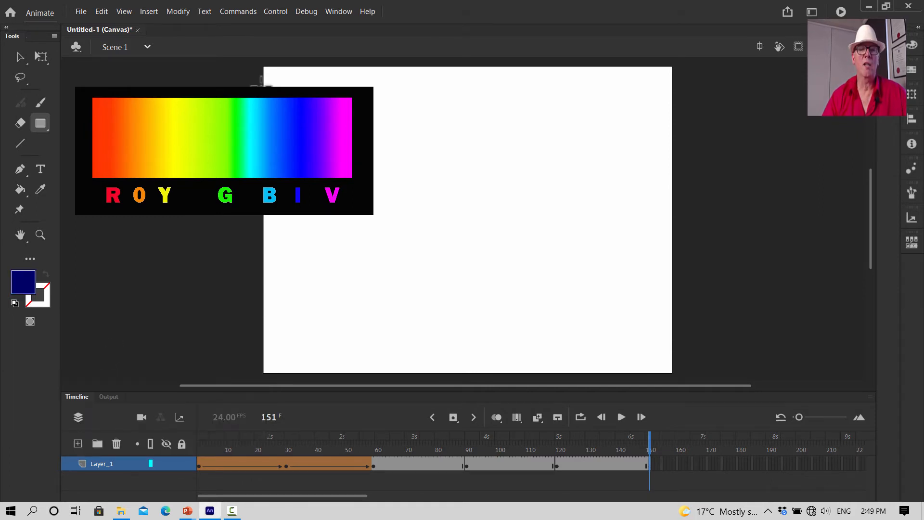
drag(260, 65, 674, 378)
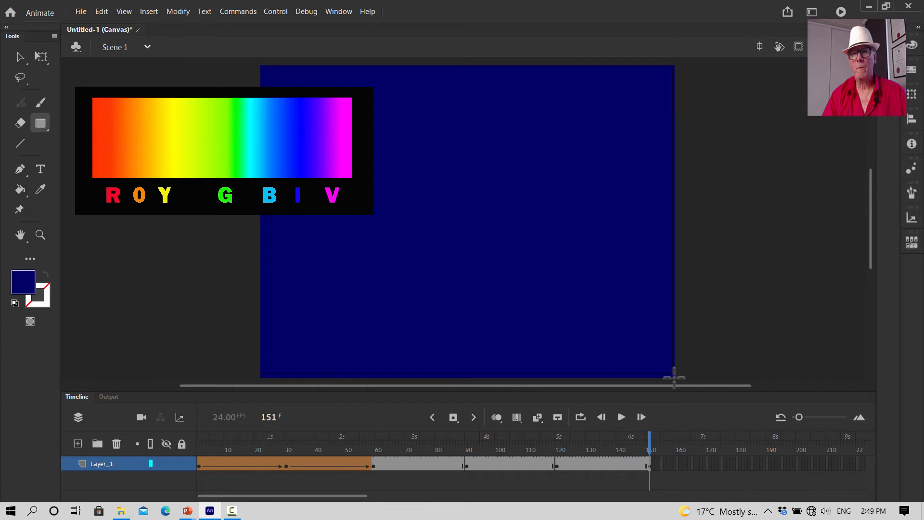
drag(674, 378, 670, 378)
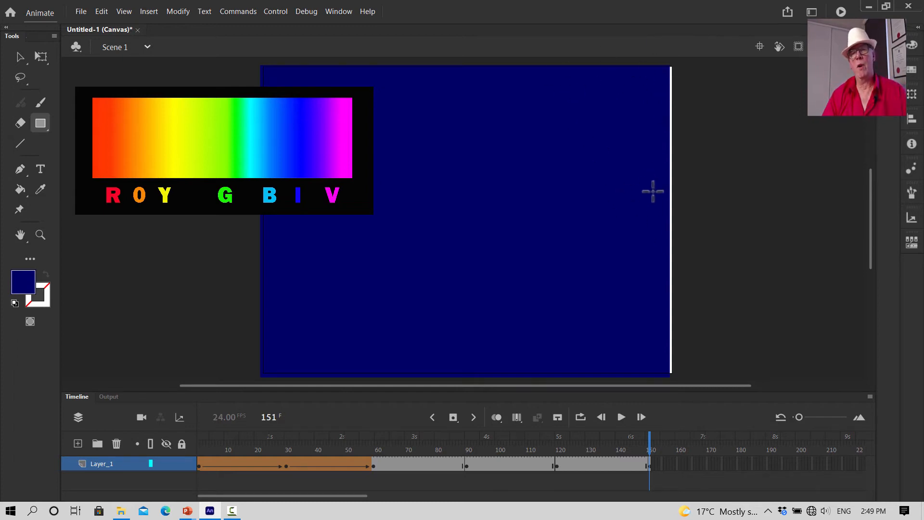
Widen the navy blue rectangle at frame 151 with Free Transform until it covers the whole stage, and deselect it
click(41, 59)
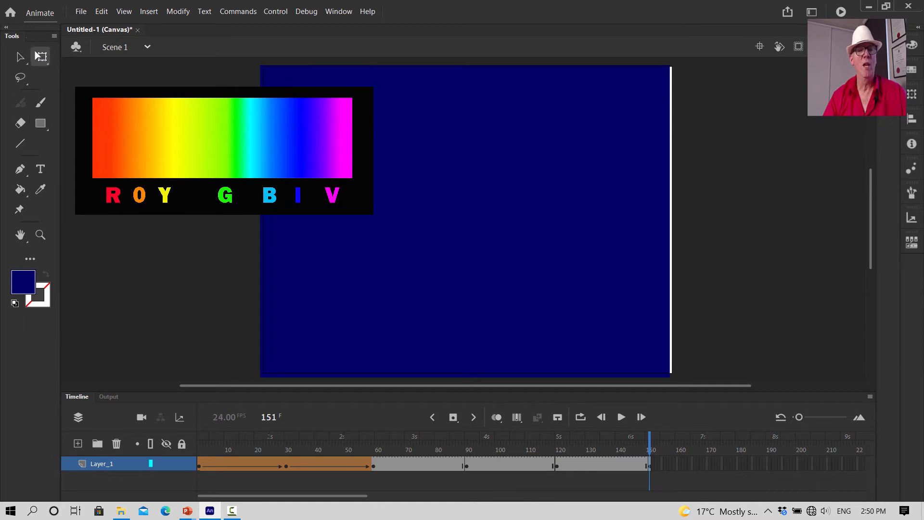
click(391, 160)
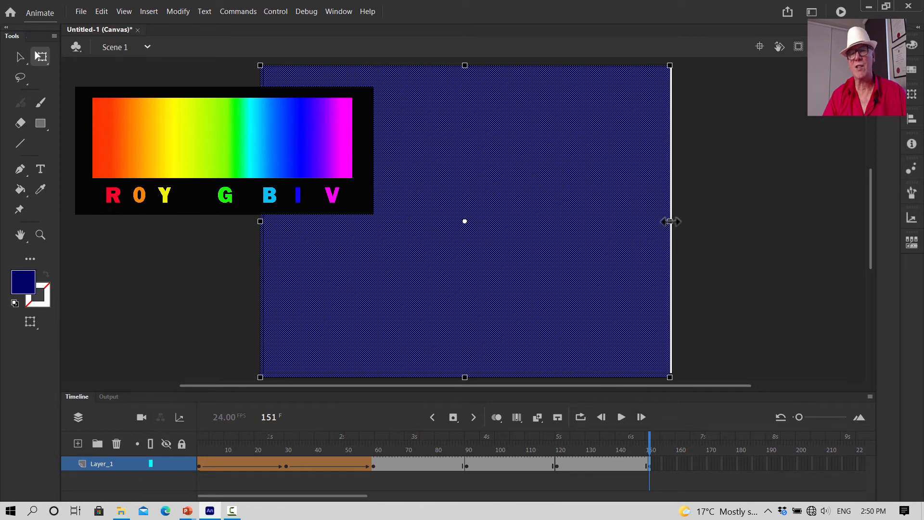
drag(670, 222, 674, 222)
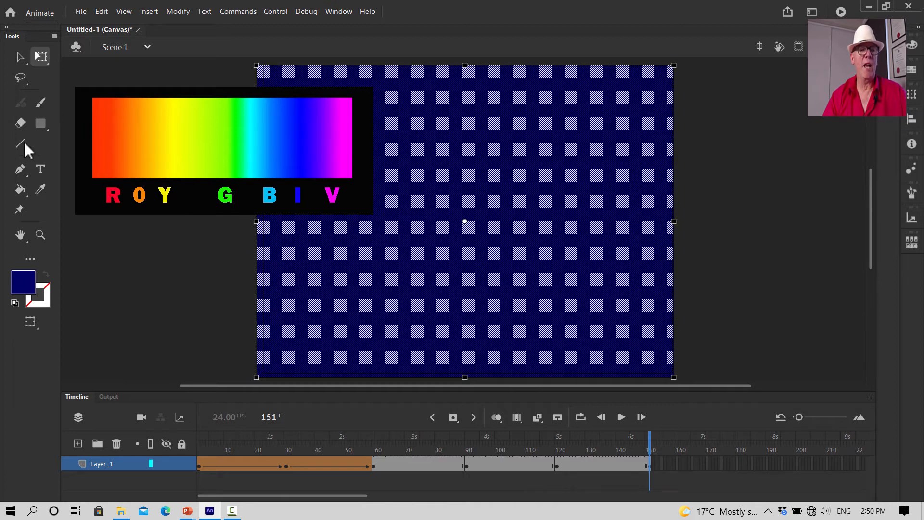
click(20, 57)
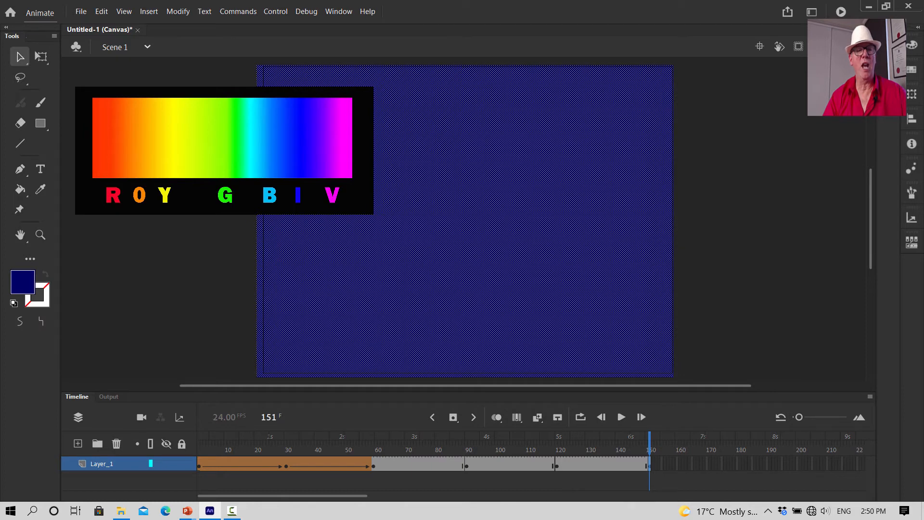
click(222, 258)
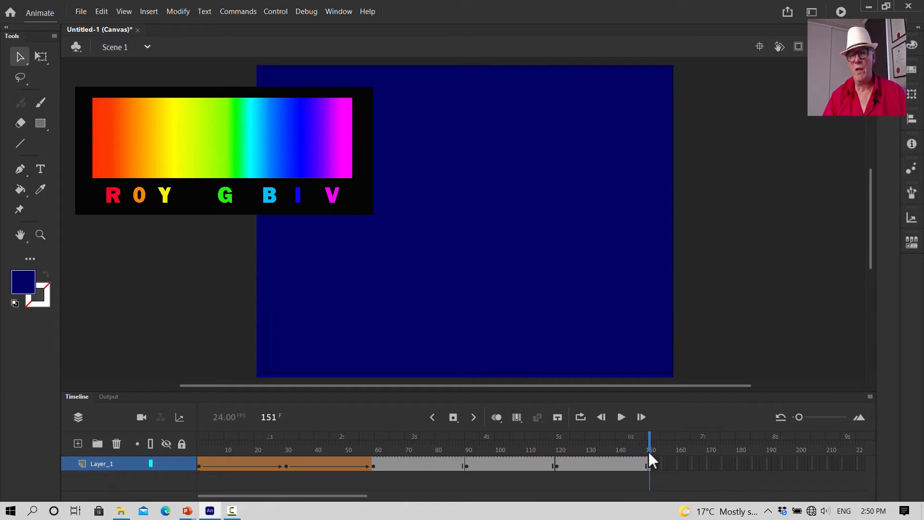
Insert a blank keyframe at frame 180 and draw a purple rectangle covering the whole stage
right_click(736, 458)
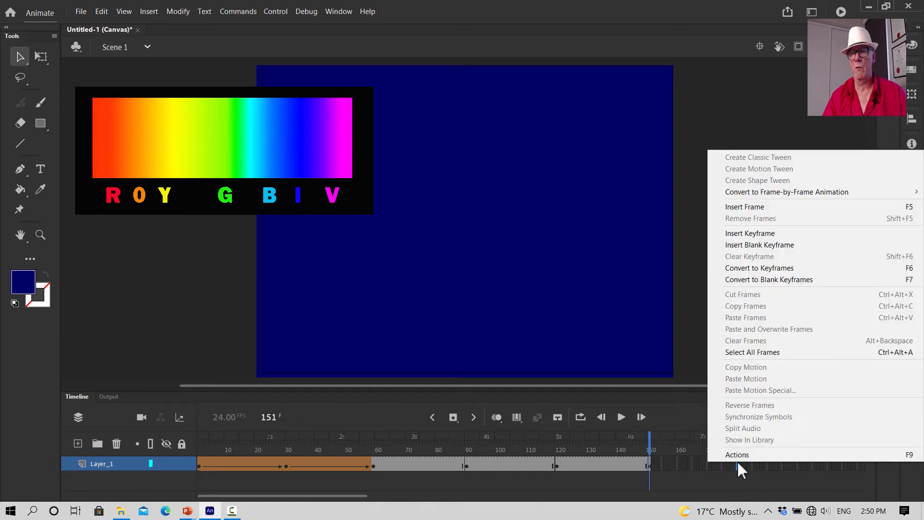
click(751, 245)
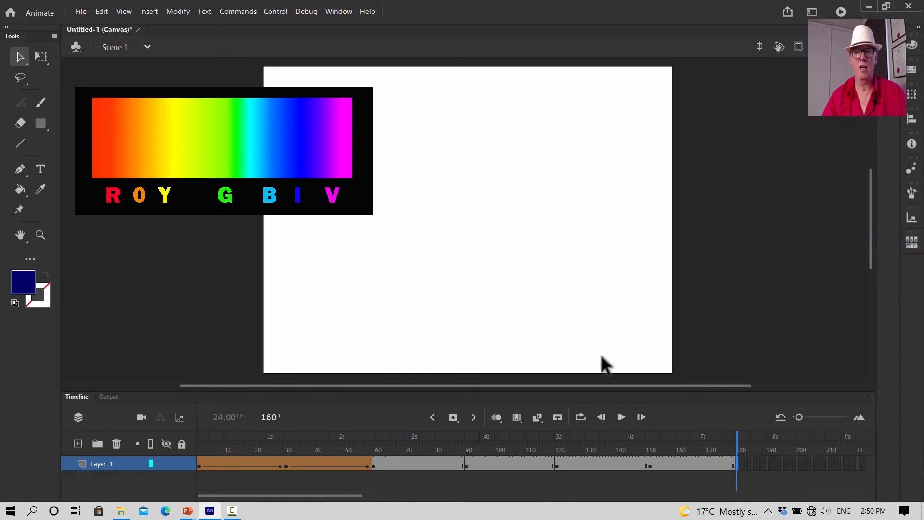
click(43, 125)
click(29, 283)
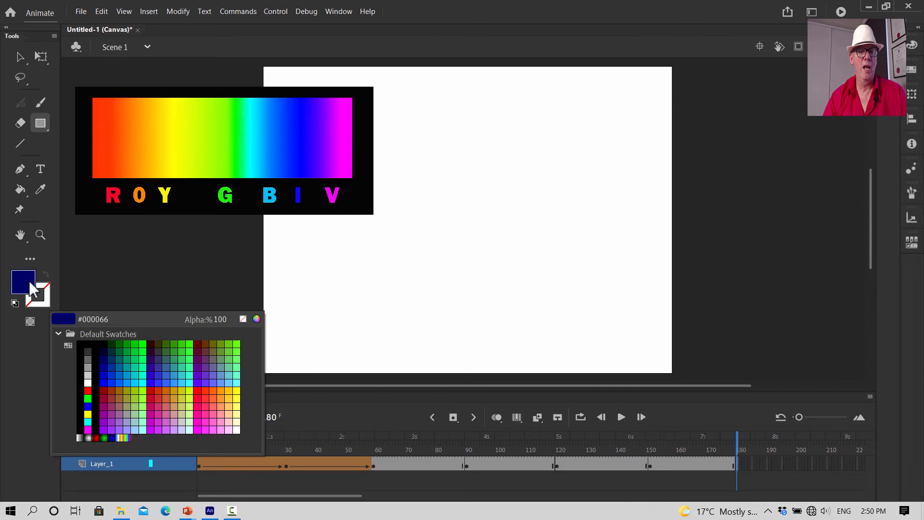
click(114, 418)
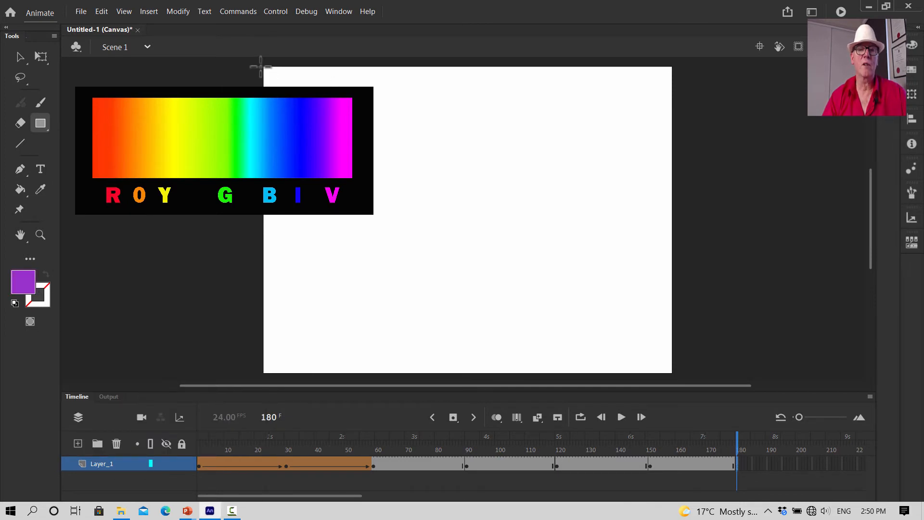
mouse_move(260, 65)
mouse_down()
mouse_move(382, 251)
mouse_move(553, 324)
mouse_move(608, 365)
mouse_move(672, 373)
mouse_up()
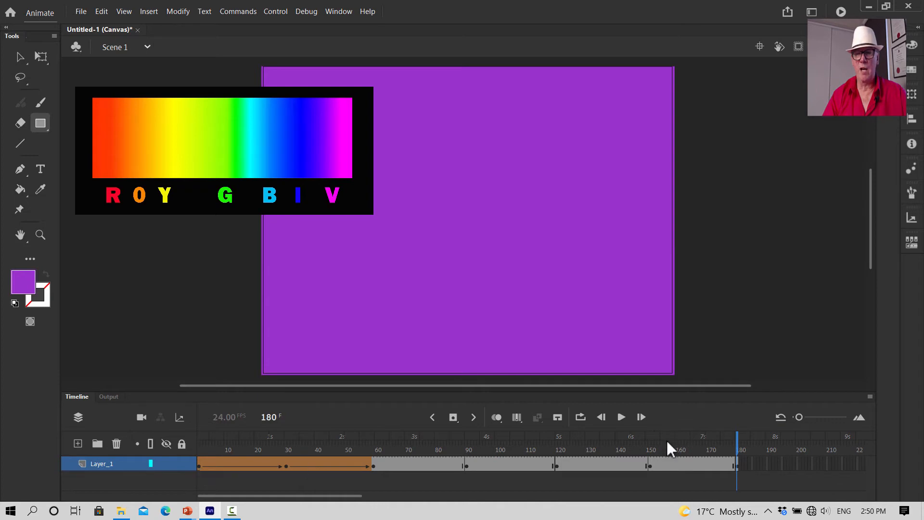
Insert a blank keyframe at frame 211 and draw a bright red rectangle covering the whole stage
mouse_move(735, 438)
mouse_down()
mouse_move(185, 437)
mouse_move(743, 433)
mouse_up()
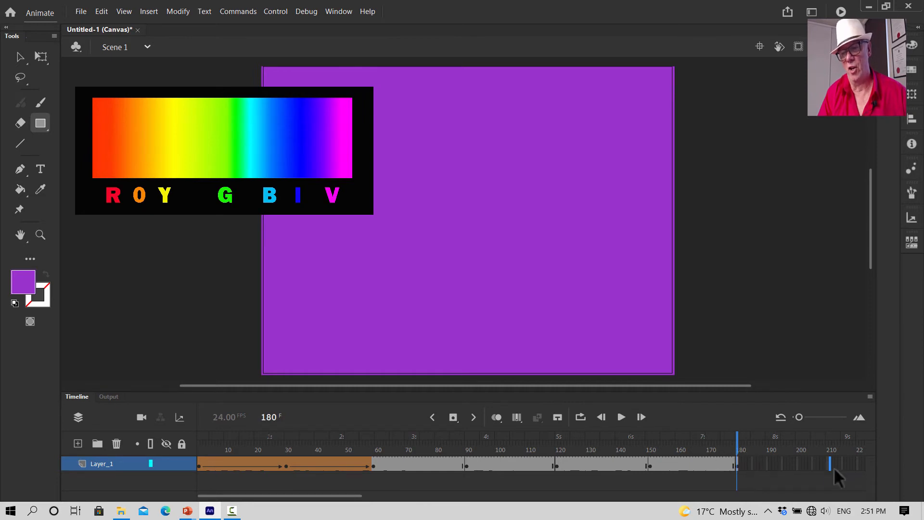
right_click(830, 460)
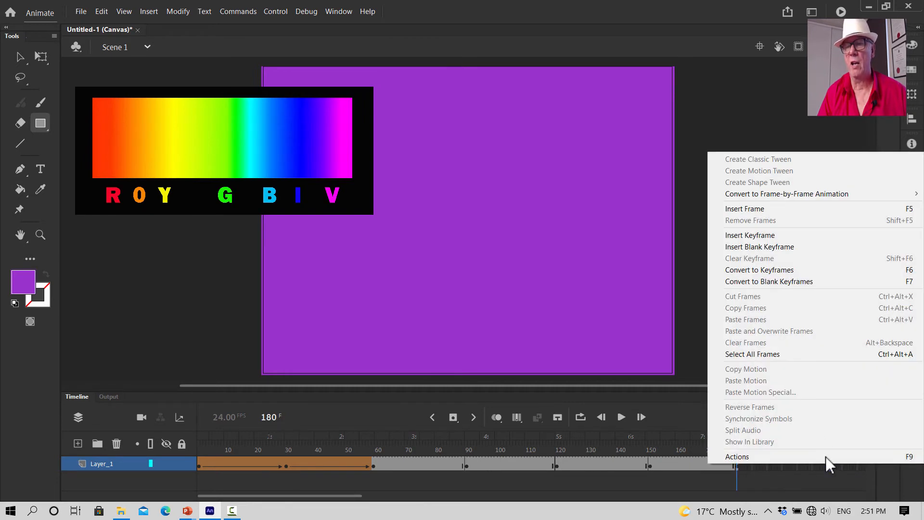
click(770, 248)
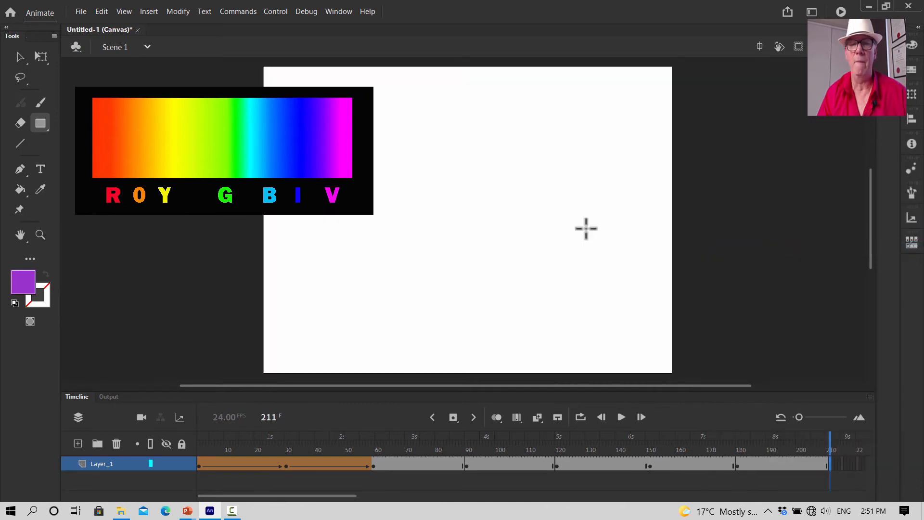
click(23, 280)
click(88, 390)
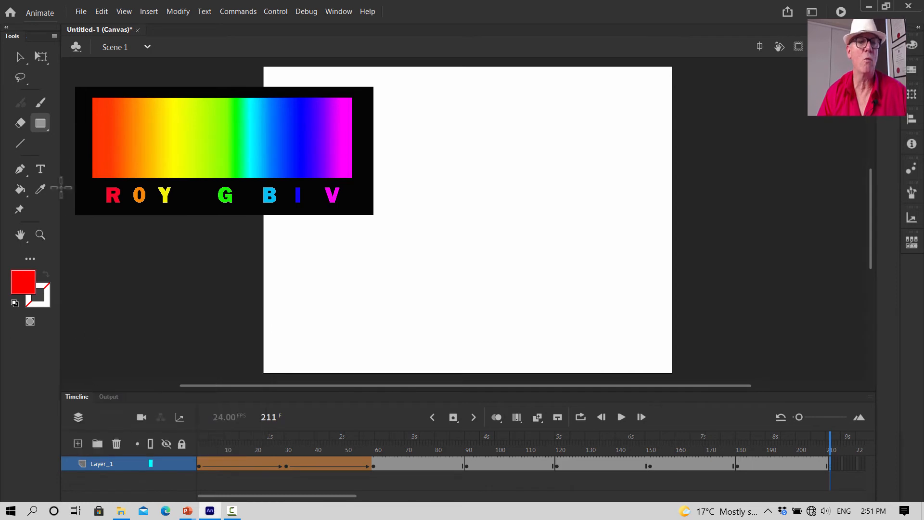
mouse_move(261, 66)
mouse_down()
mouse_move(707, 295)
mouse_move(672, 337)
mouse_move(673, 374)
mouse_up()
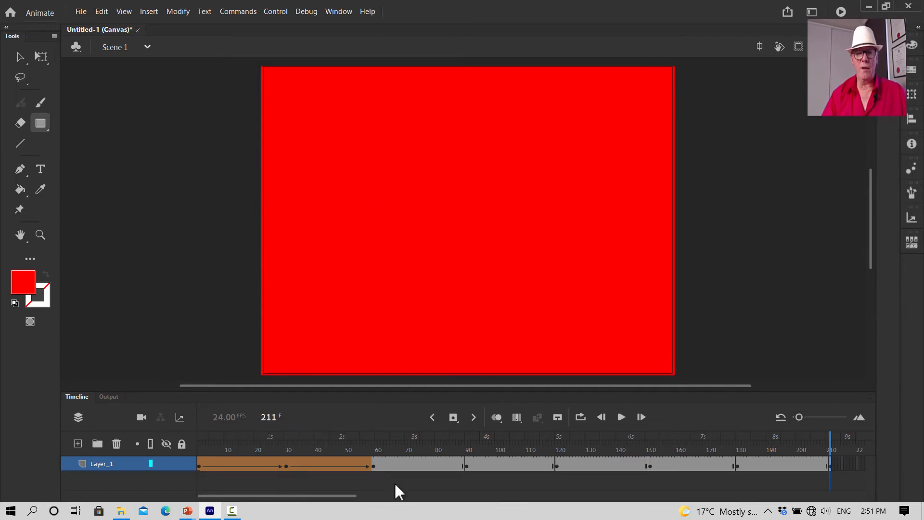
Create a shape tween on the yellow-to-green span between the keyframes at frames 59 and 90
click(417, 462)
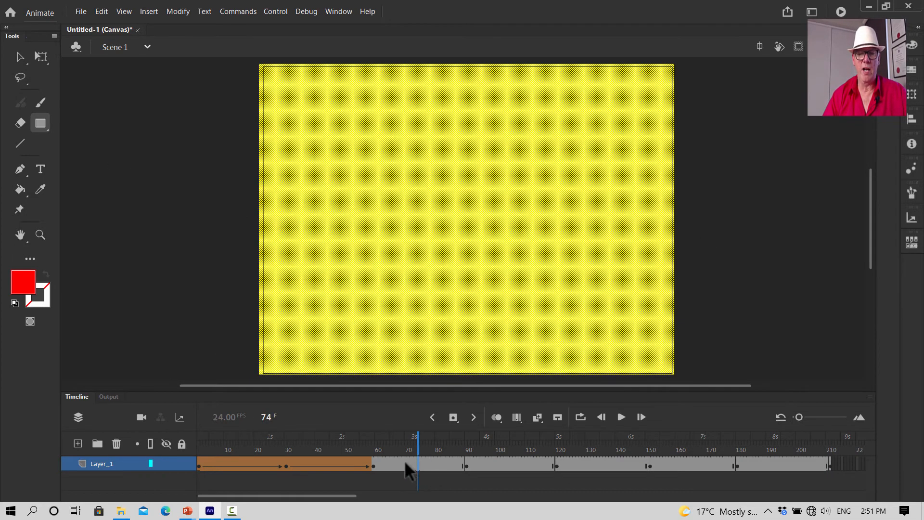
click(374, 465)
click(464, 464)
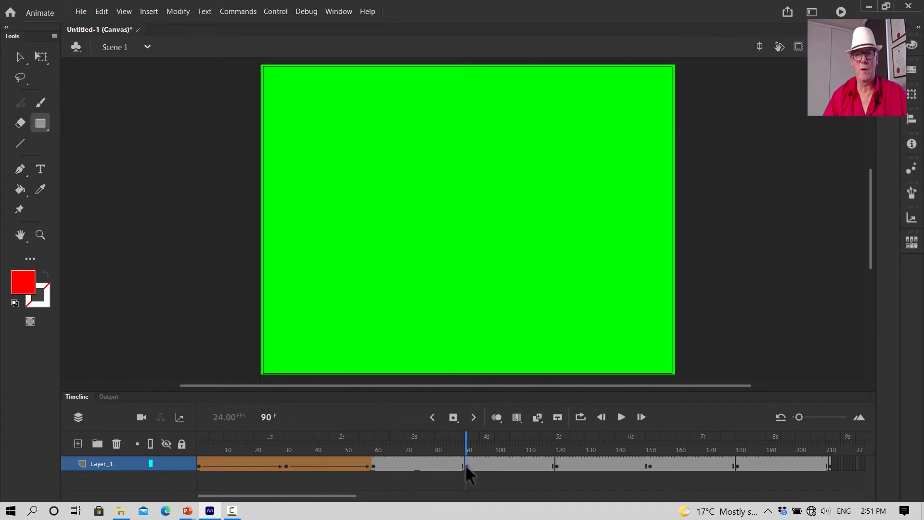
click(422, 462)
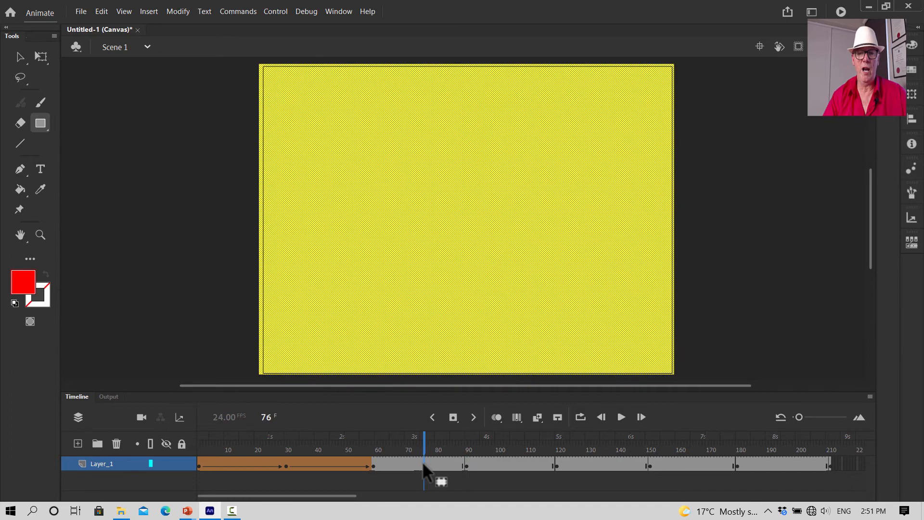
right_click(423, 461)
mouse_move(479, 193)
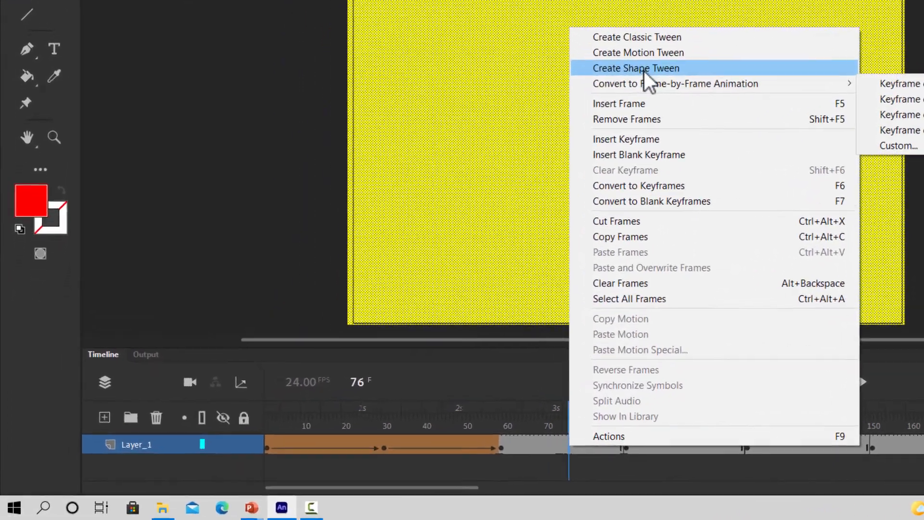
click(557, 128)
Create shape tweens on the span from frame 90 to 120 and the span from frame 120 to 151
click(700, 444)
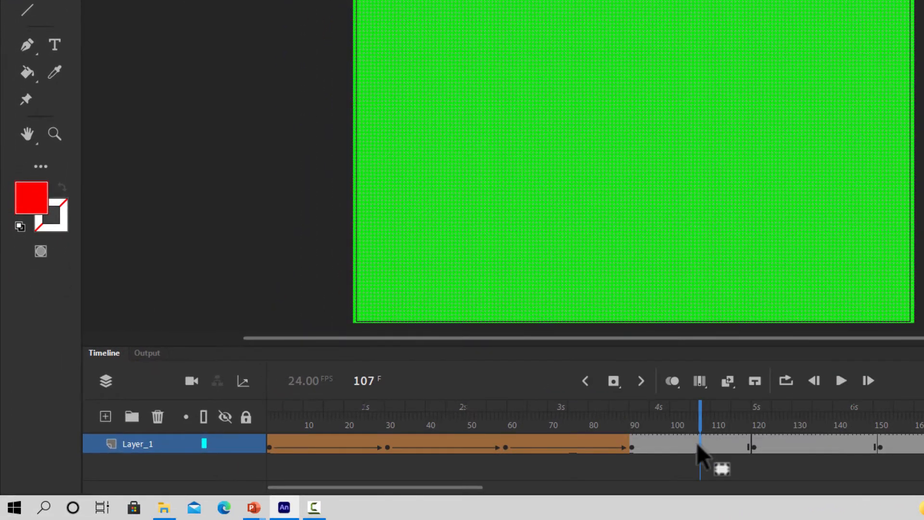
right_click(698, 445)
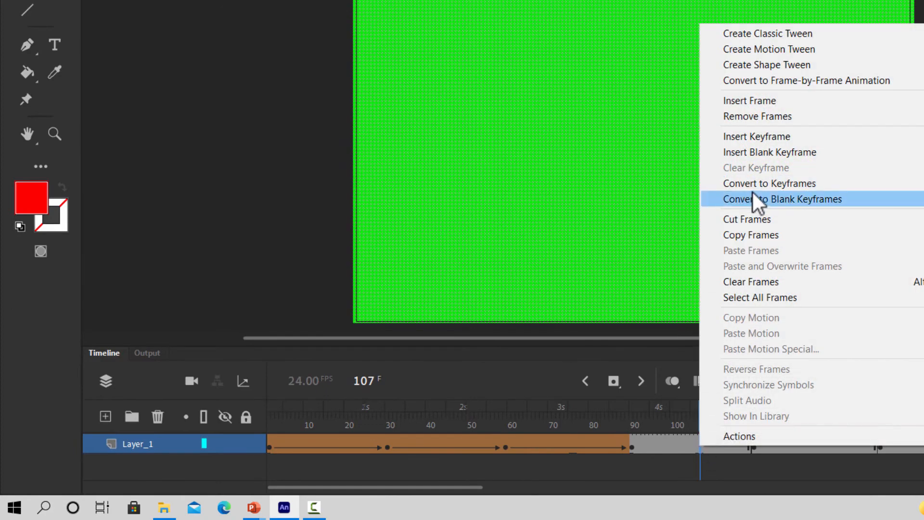
click(768, 64)
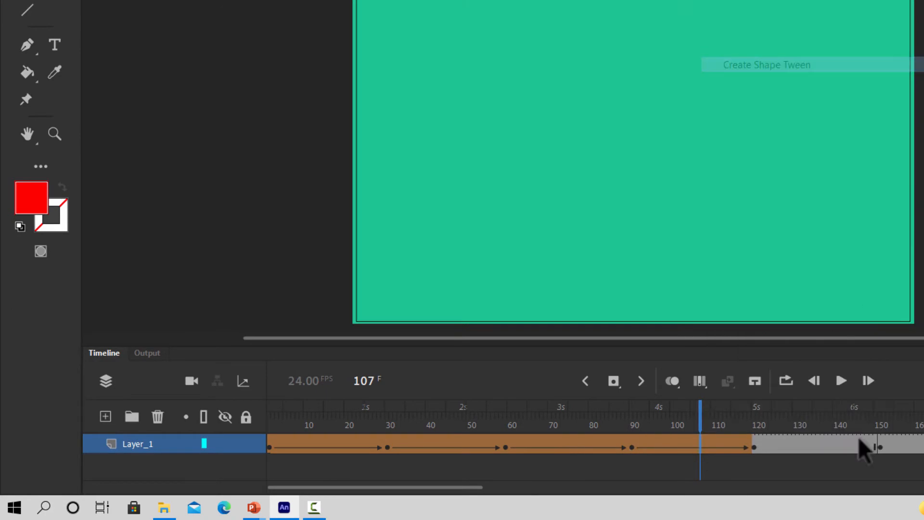
click(822, 445)
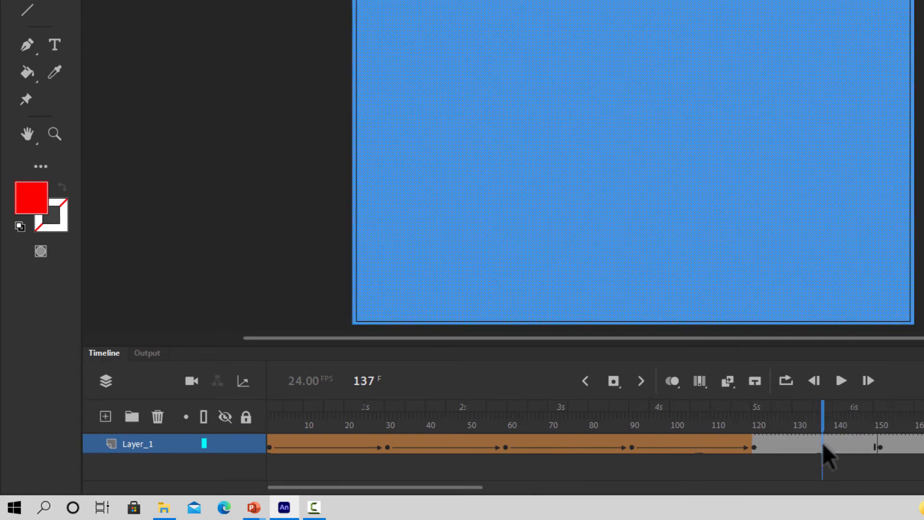
right_click(822, 445)
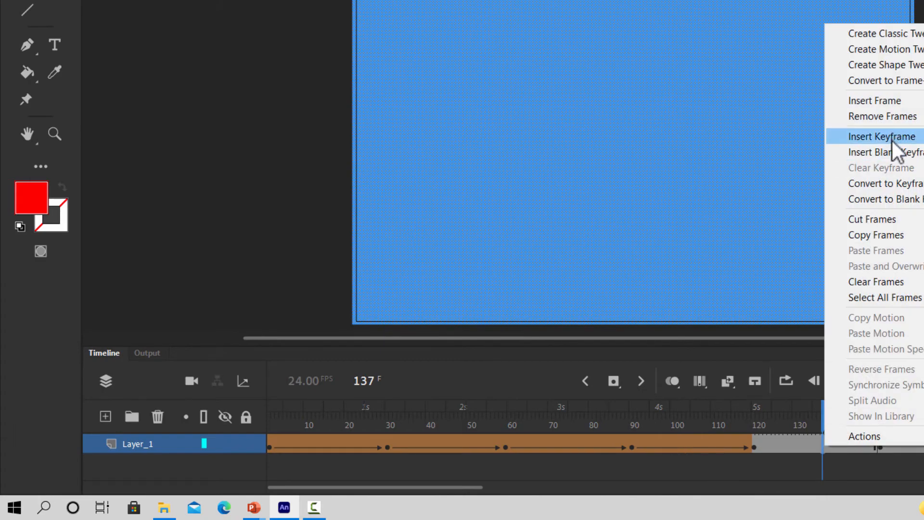
click(904, 64)
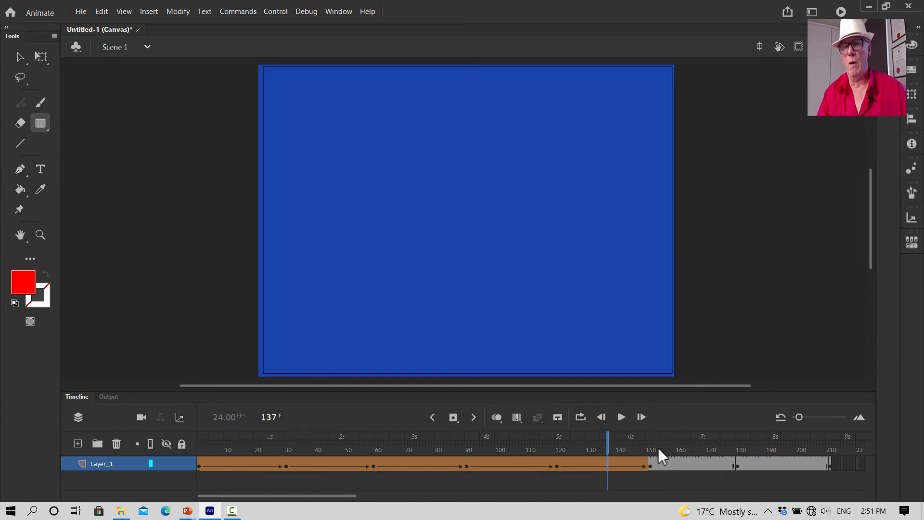
Create shape tweens on the span from frame 151 to 180 and the span from frame 180 to 211
click(693, 464)
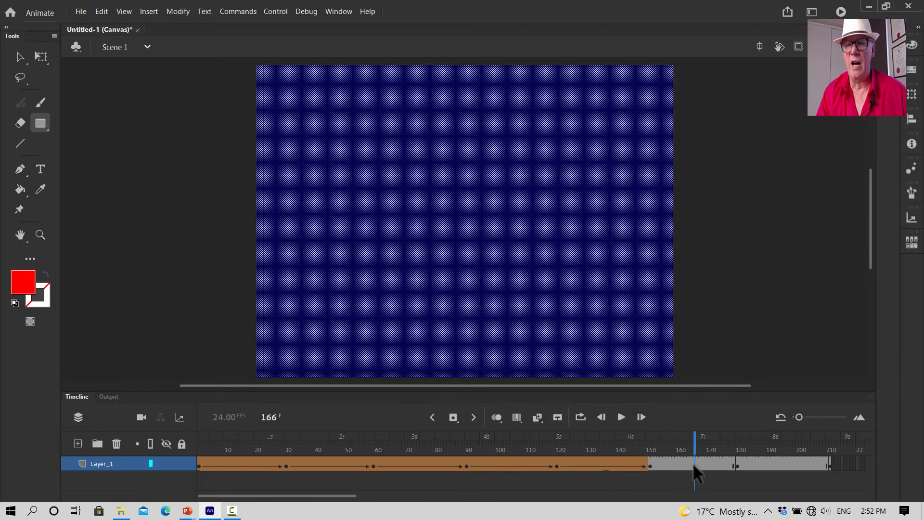
right_click(694, 465)
click(743, 185)
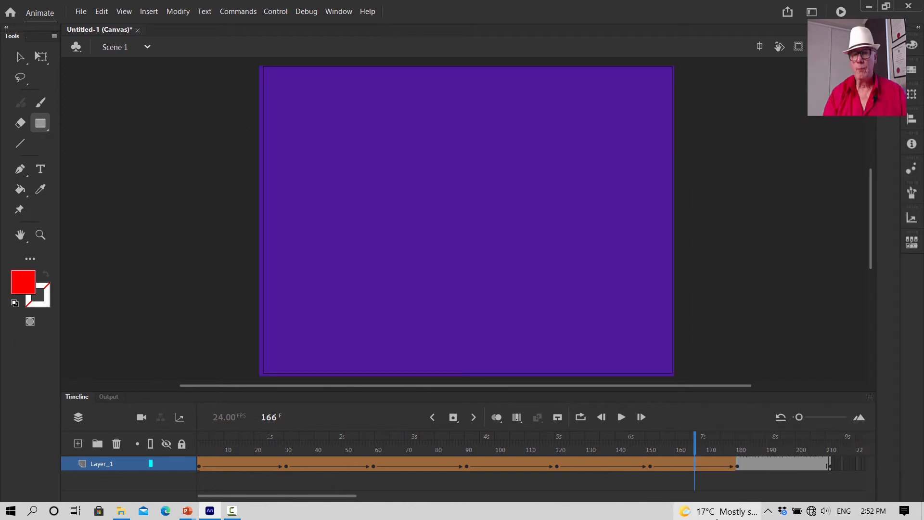
click(784, 463)
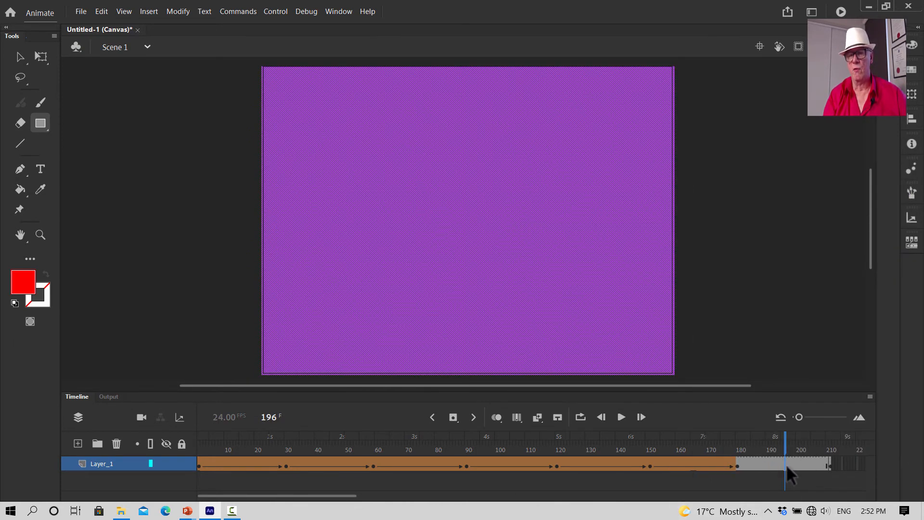
right_click(783, 463)
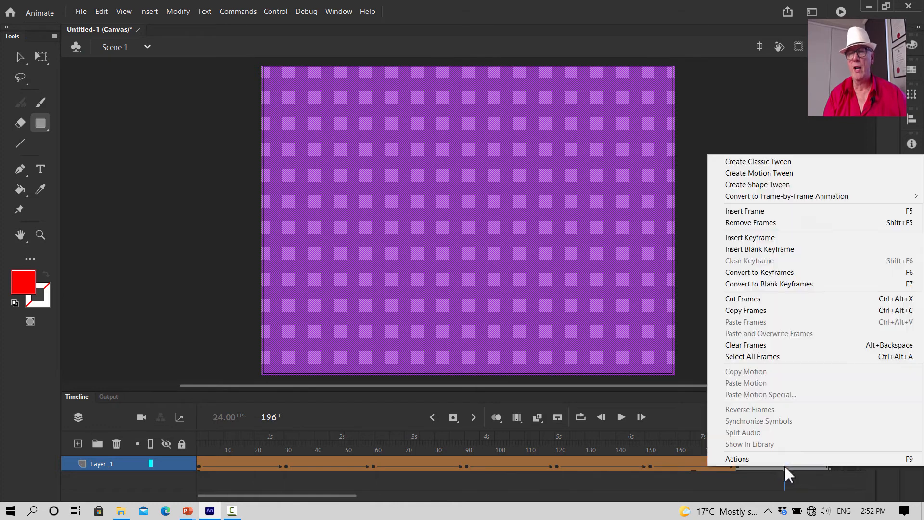
click(776, 185)
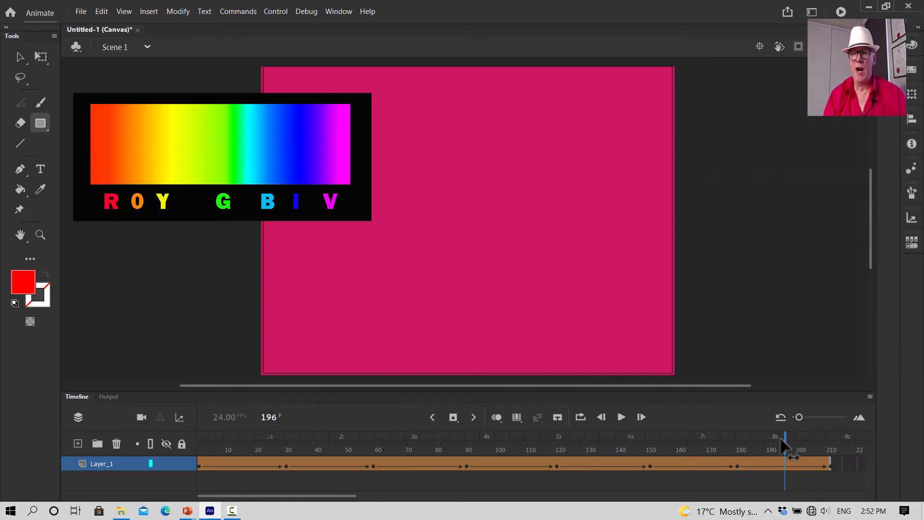
Scrub and step through the timeline to examine the color transitions, ending back at frame 1
drag(785, 441, 130, 449)
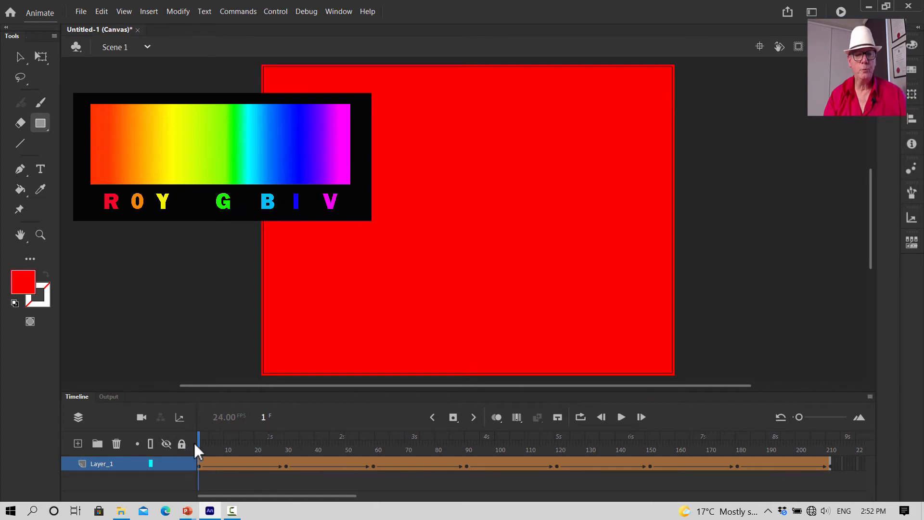
drag(201, 449, 376, 454)
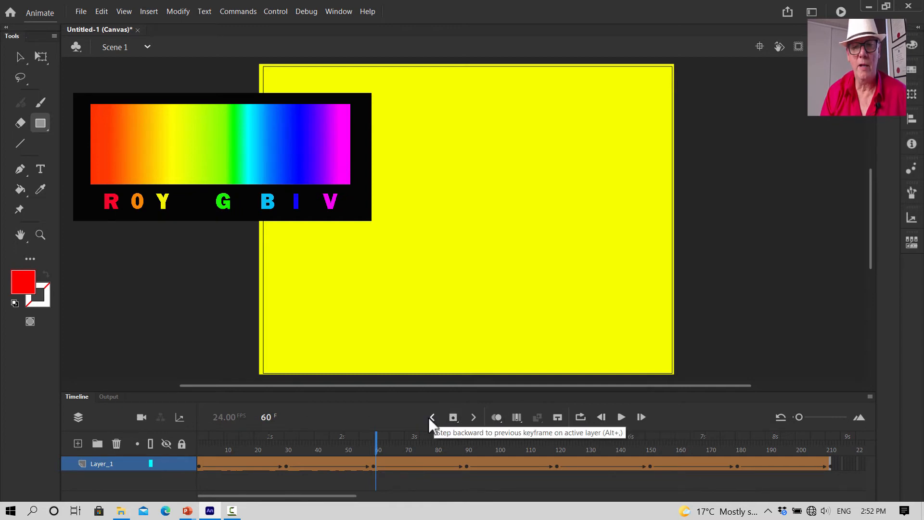
click(601, 418)
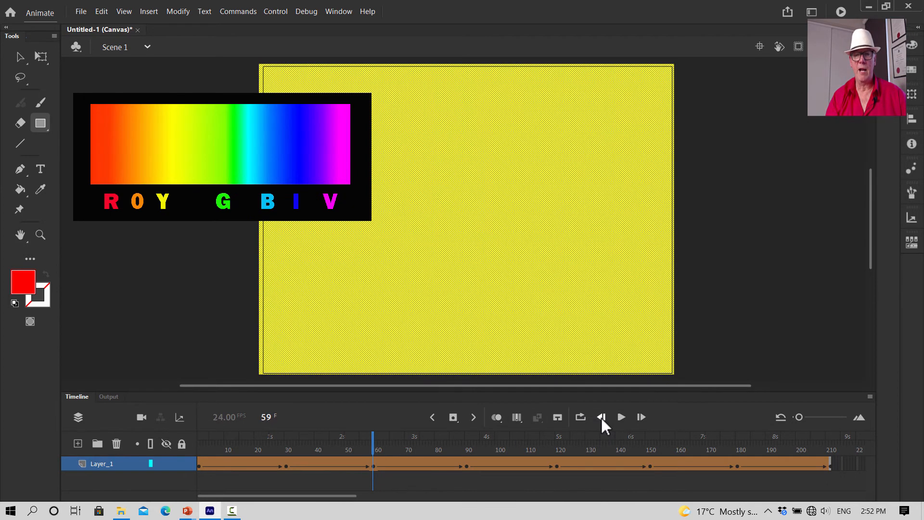
click(602, 418)
click(602, 418)
click(601, 418)
click(602, 418)
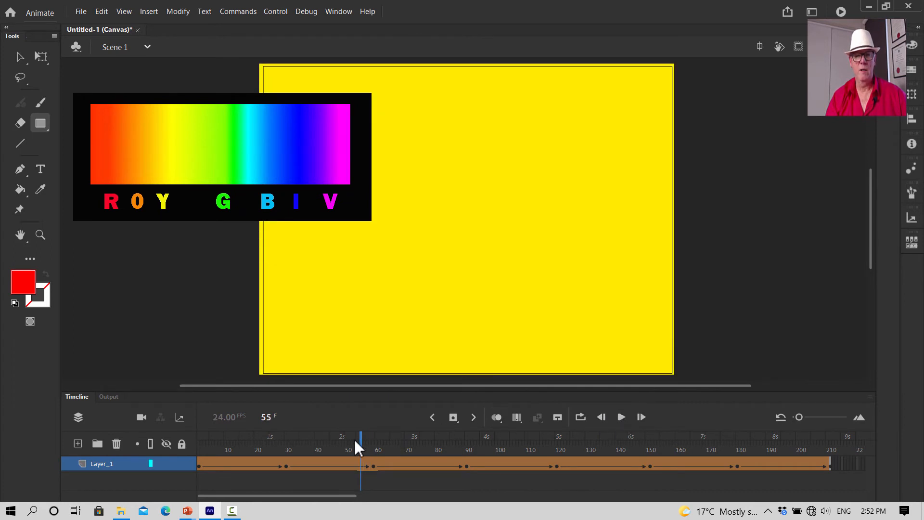
drag(360, 441, 182, 444)
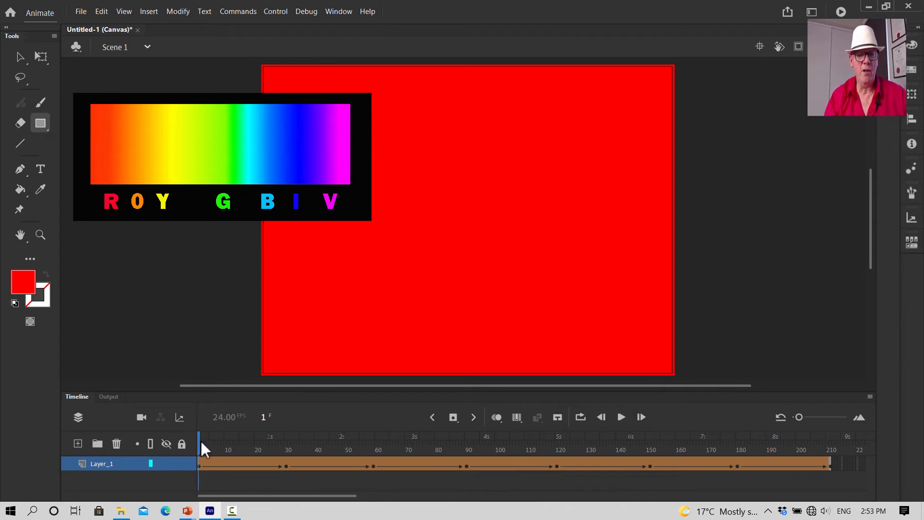
Return the playhead to frame 1 and play the color-change animation in the timeline to check its transitions
mouse_move(200, 443)
mouse_down()
mouse_move(382, 444)
mouse_move(183, 448)
mouse_up()
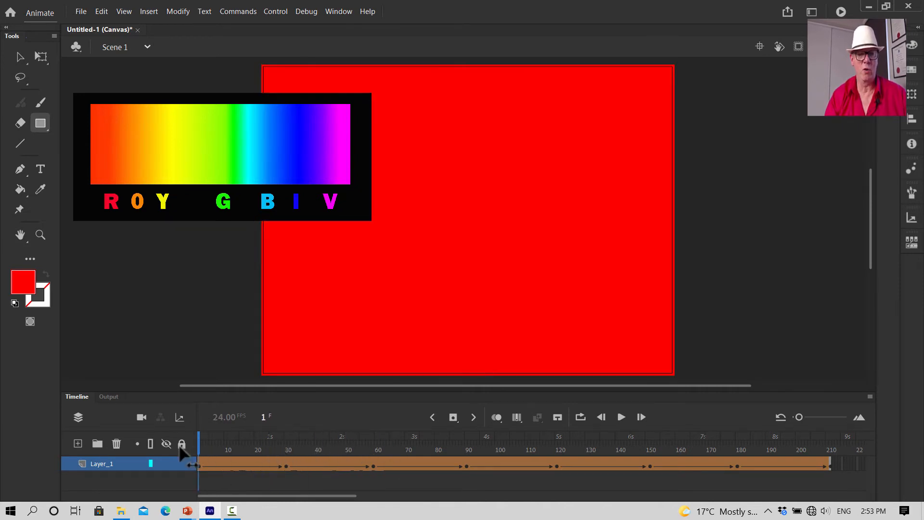
click(621, 417)
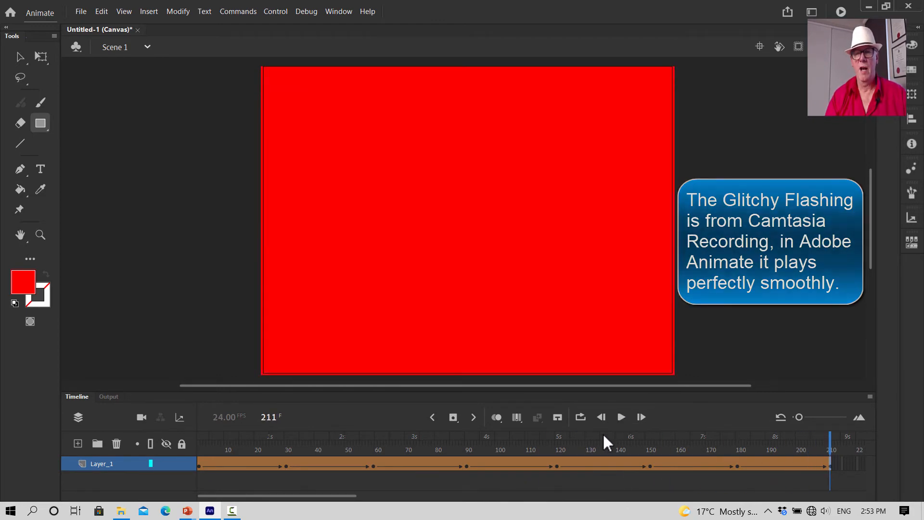
click(617, 418)
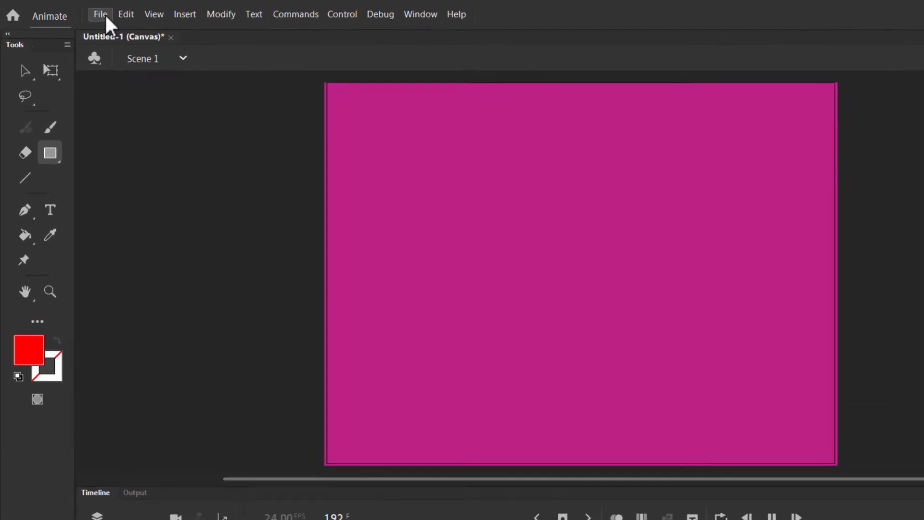
Try to save the untitled document, and open the auto-recover file from the previous Animate session
click(85, 13)
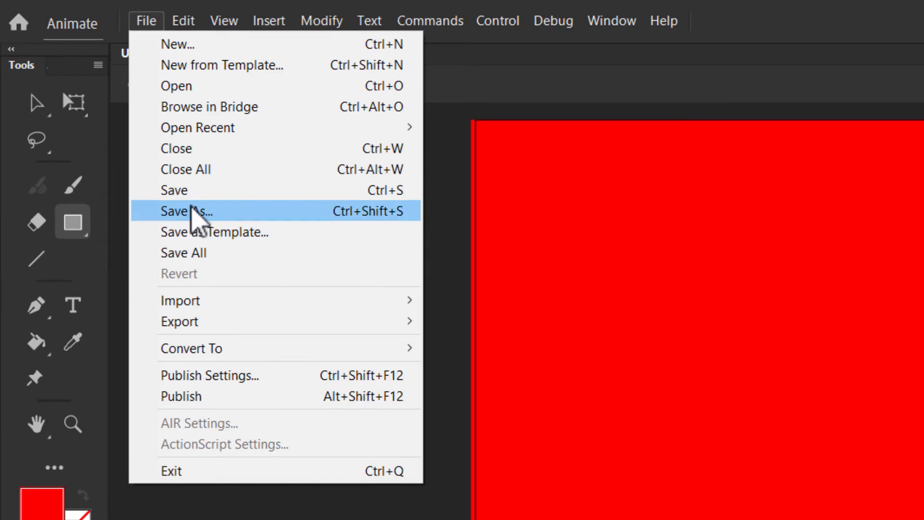
click(188, 193)
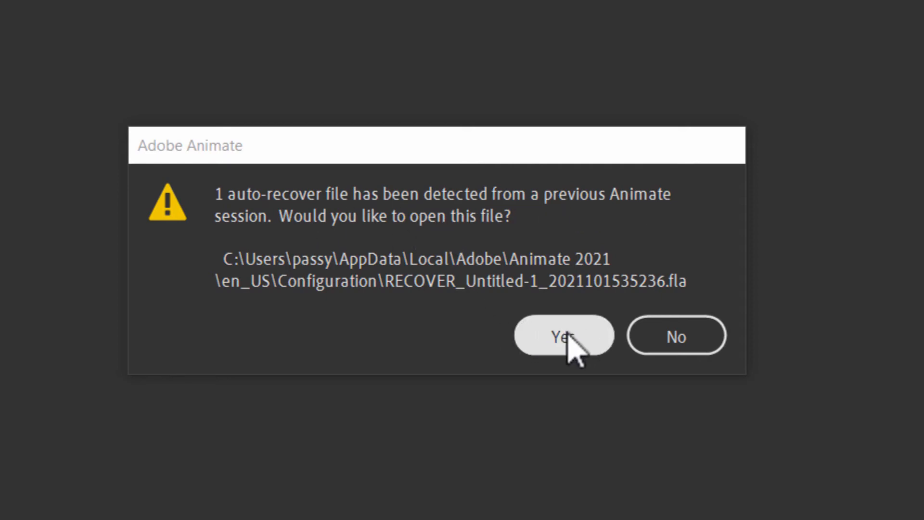
click(550, 315)
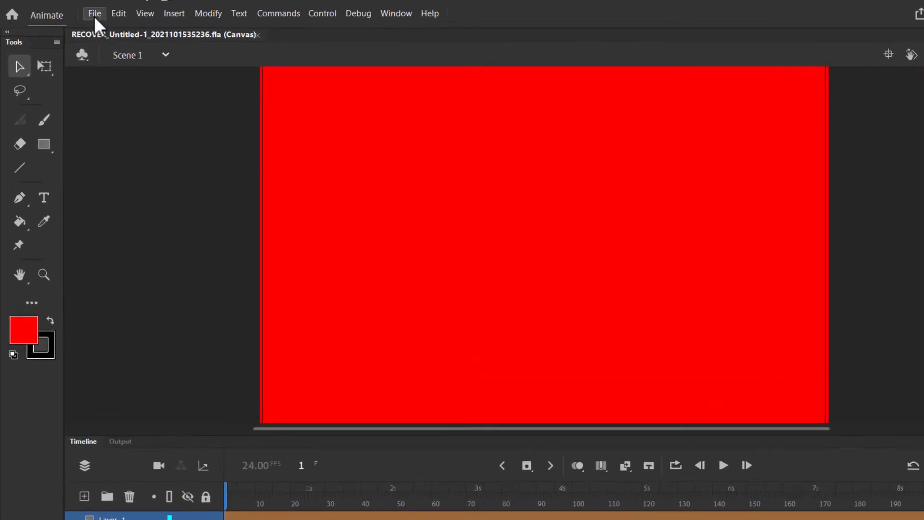
Start saving the recovered document as a new file and browse to the 1TB WD SSD (E:) drive
click(82, 12)
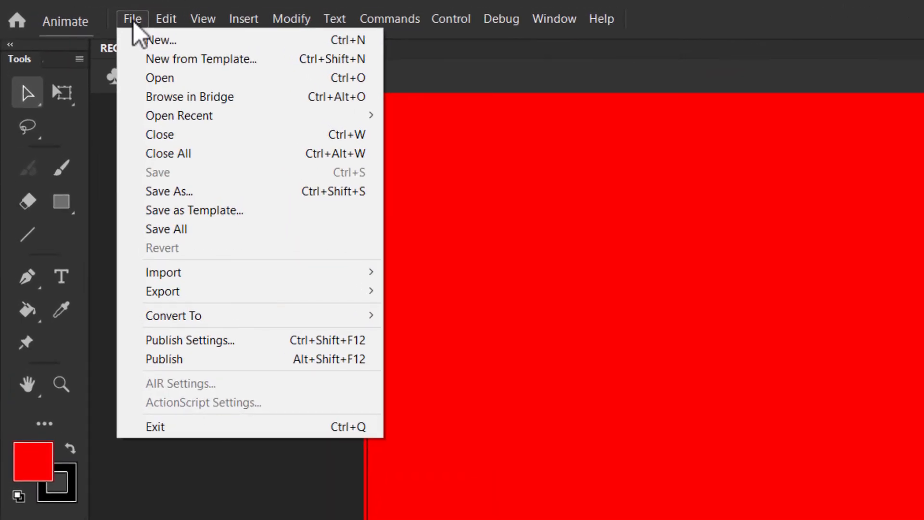
click(148, 193)
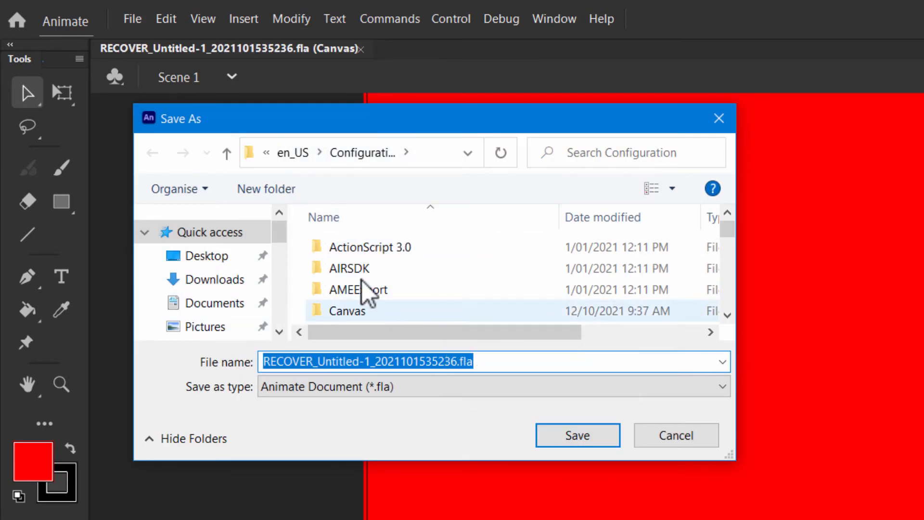
drag(282, 243, 283, 295)
click(221, 258)
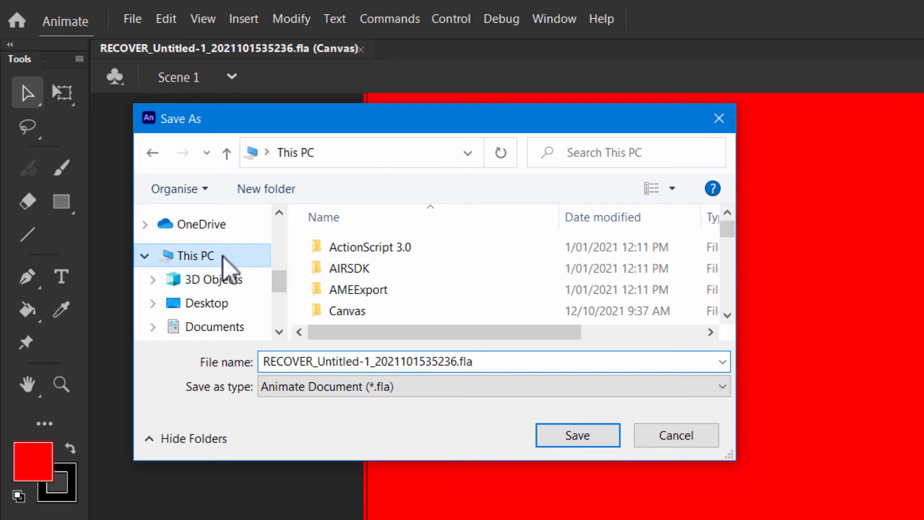
scroll(366, 313, down, 6)
scroll(376, 318, down, 2)
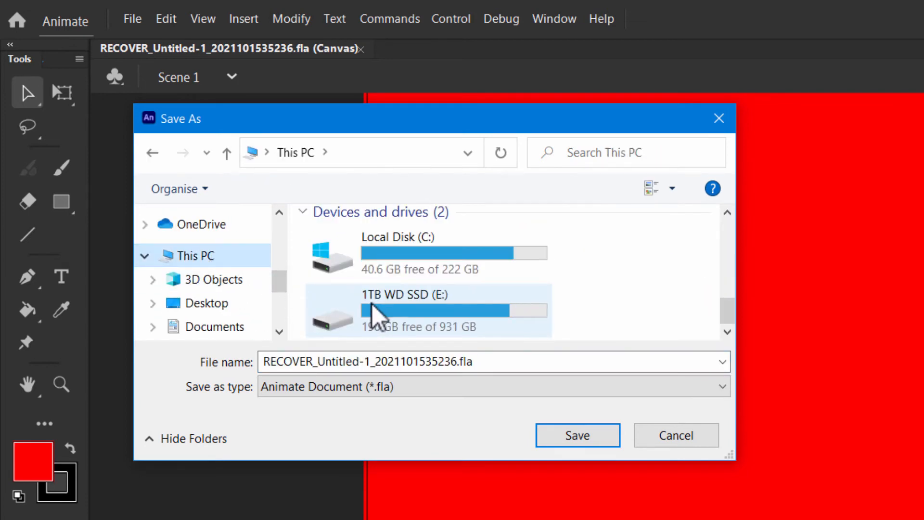
double_click(386, 315)
Set the save location to the L06A_ColorChangeSpectrumShapeTween folder inside PW of ICT > Animate Flash
scroll(383, 298, down, 10)
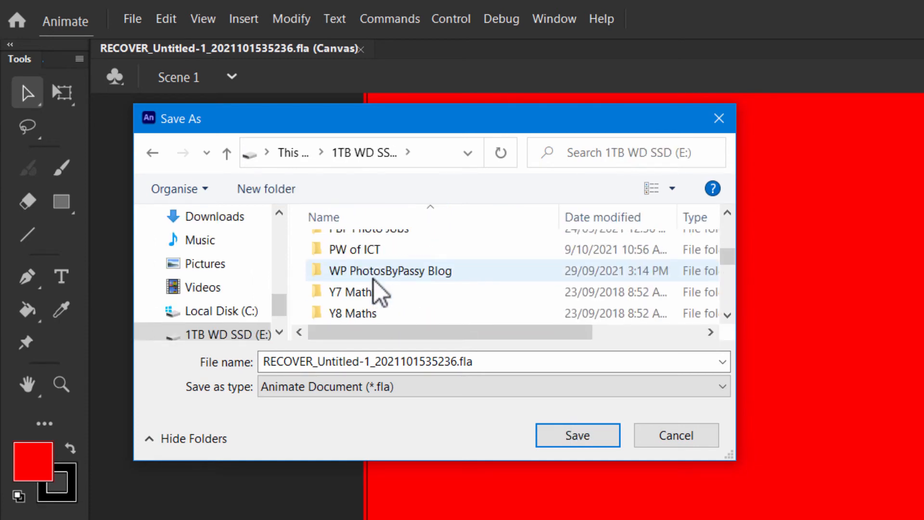
scroll(392, 283, up, 1)
double_click(363, 310)
click(371, 298)
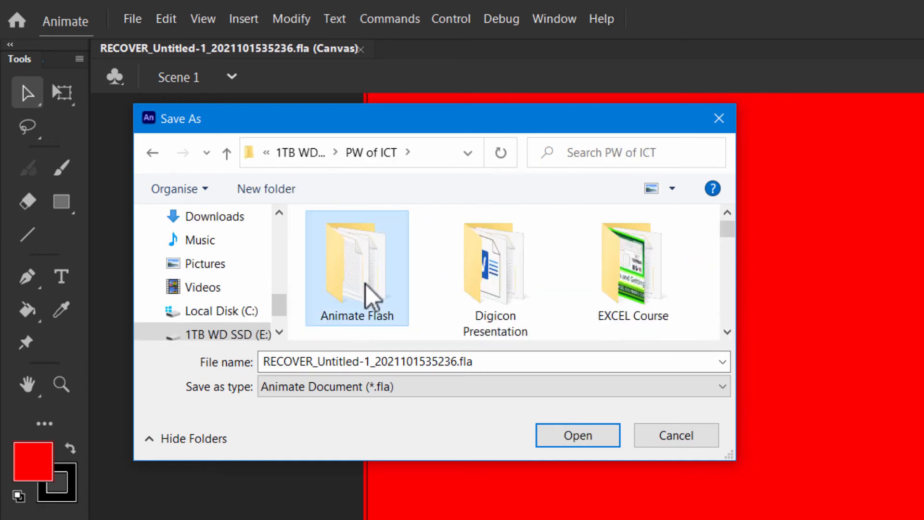
double_click(371, 299)
scroll(457, 320, down, 3)
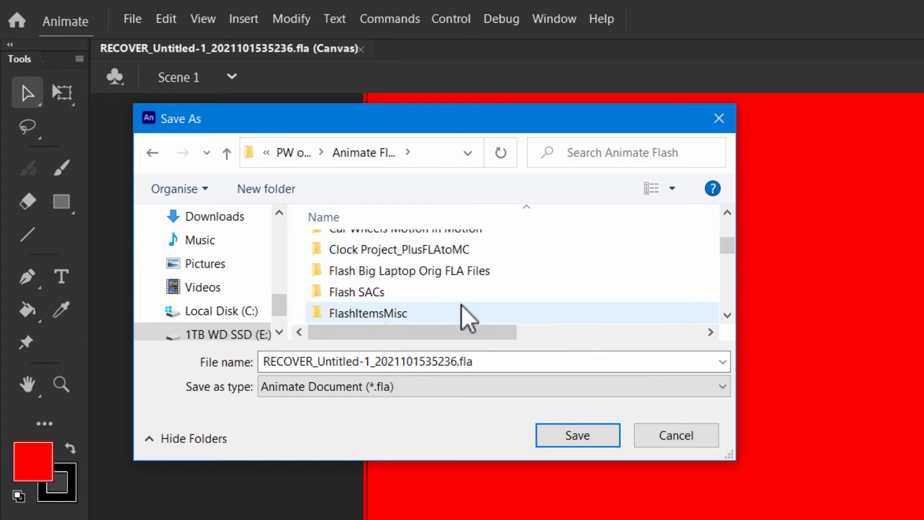
scroll(467, 317, down, 5)
scroll(466, 318, up, 6)
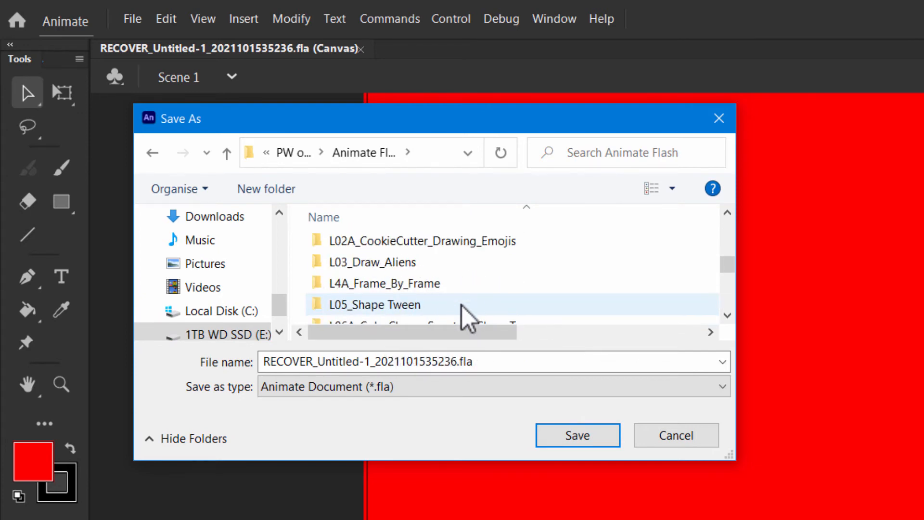
scroll(466, 318, down, 1)
click(379, 284)
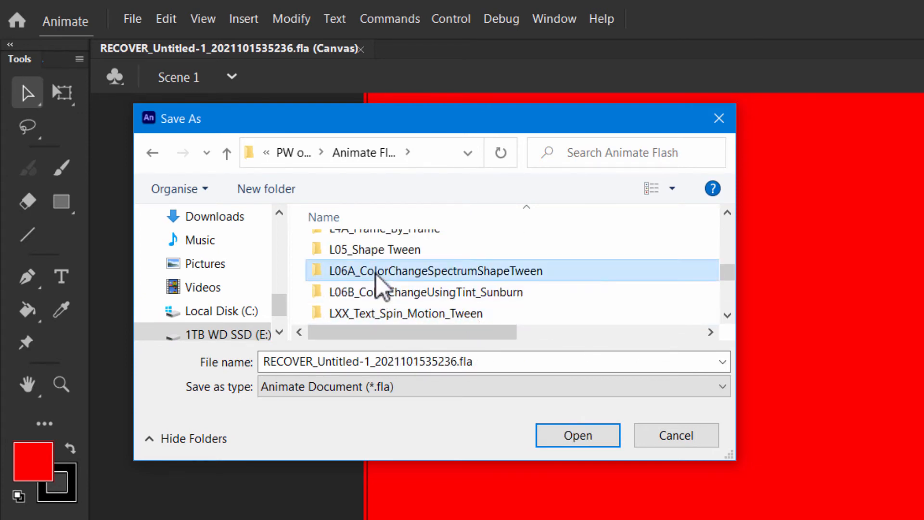
double_click(380, 285)
Replace the recovery file name with Lesson6Live.fla and save the Animate document
double_click(363, 360)
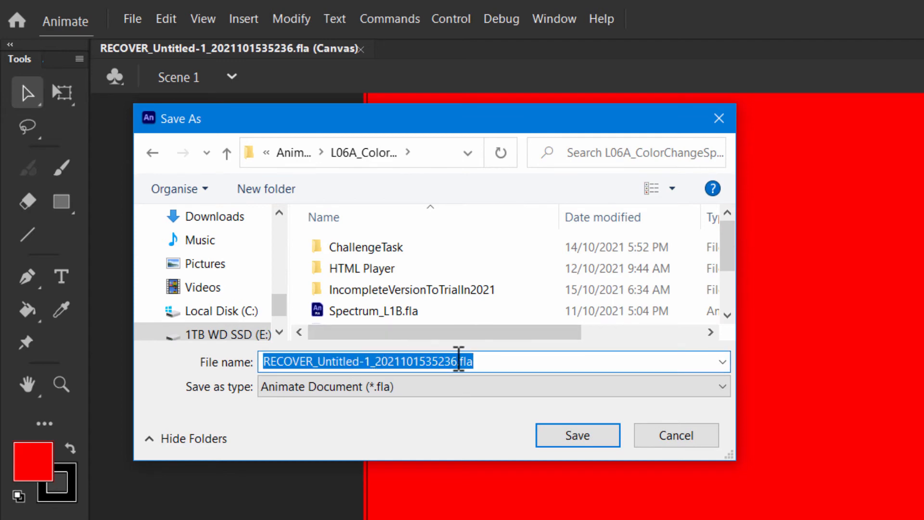
click(460, 361)
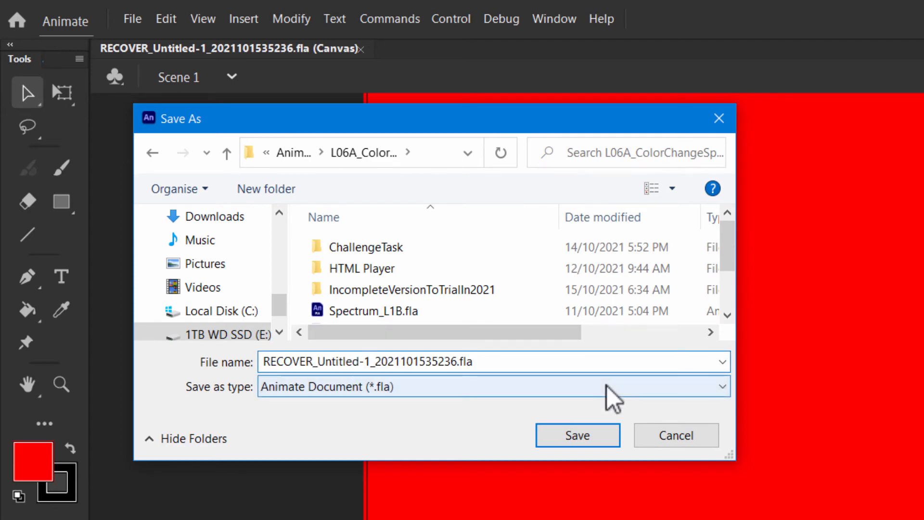
key(BackSpace)
key(BackSpace)
key(BackSpace)
key(BackSpace)
key(BackSpace)
key(BackSpace)
key(BackSpace)
key(BackSpace)
key(BackSpace)
key(BackSpace)
key(BackSpace)
key(BackSpace)
key(BackSpace)
key(BackSpace)
key(BackSpace)
key(BackSpace)
key(BackSpace)
key(BackSpace)
key(BackSpace)
key(BackSpace)
key(BackSpace)
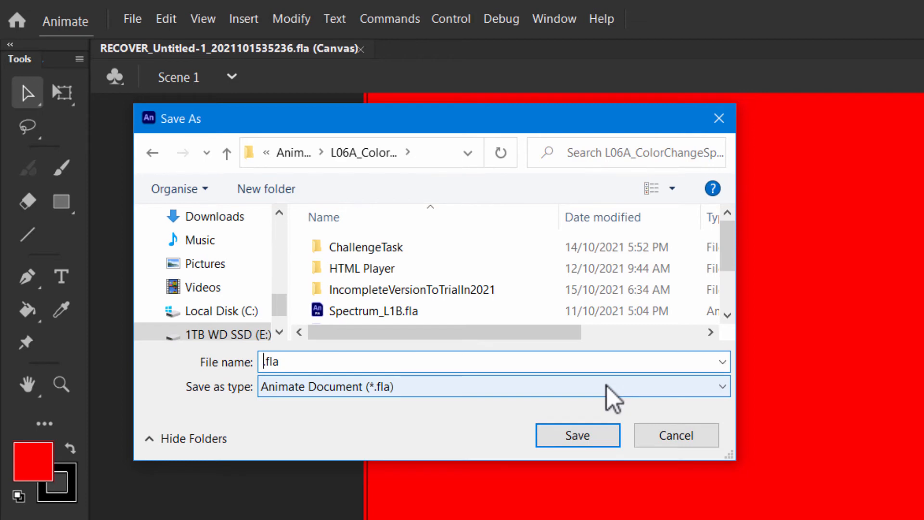
text(Lesson)
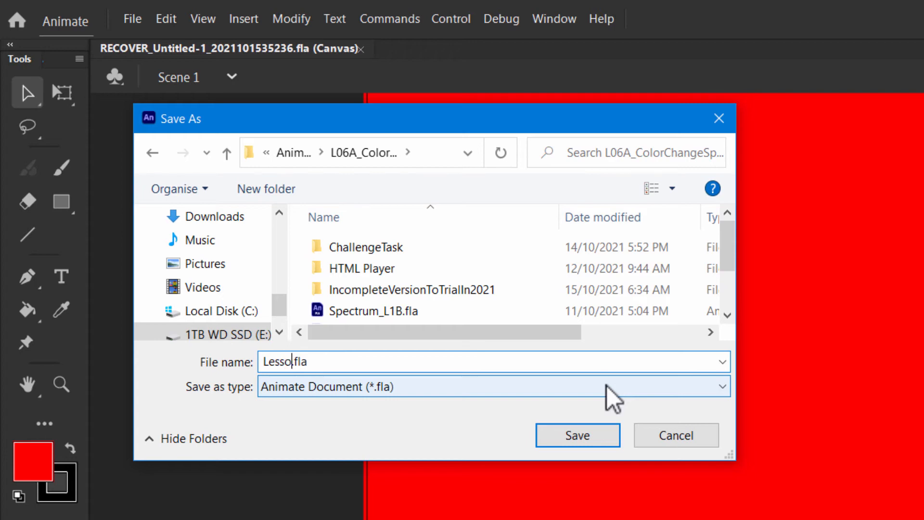
text(6Live)
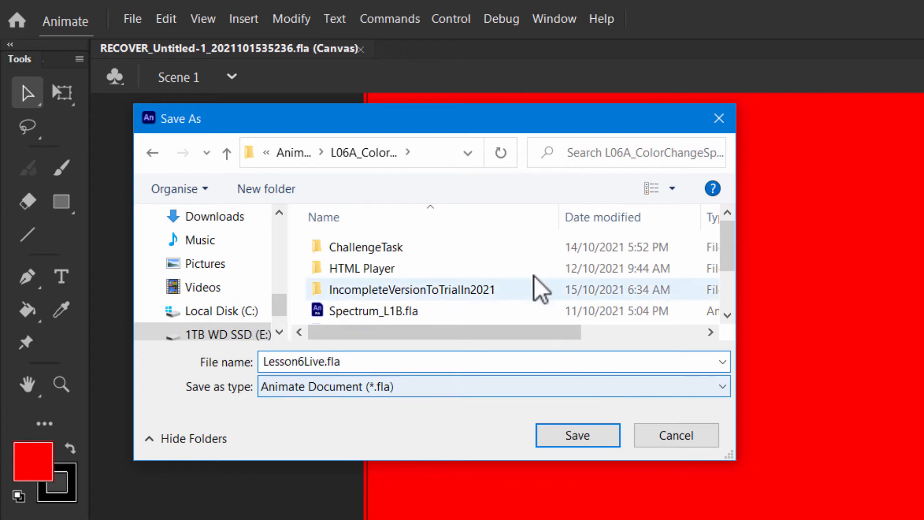
click(588, 438)
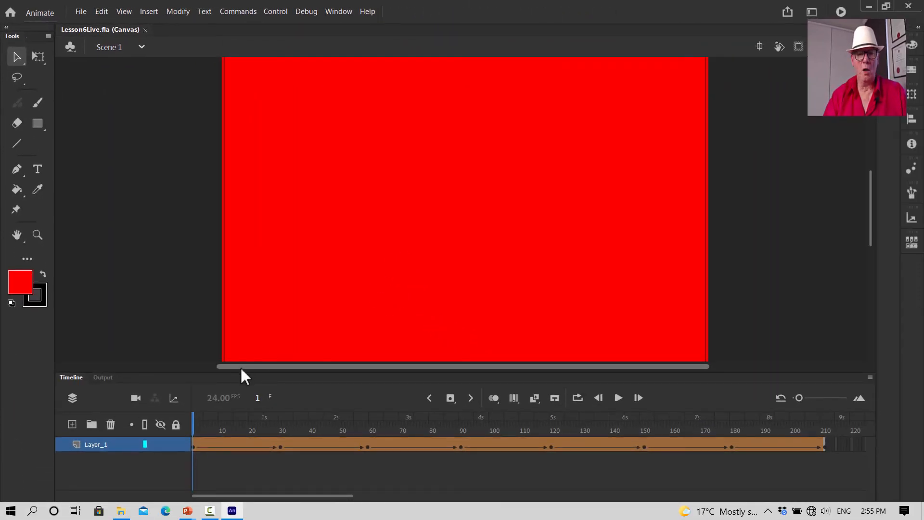
Play the start of the saved animation, pause it, and return the playhead to frame 1
click(617, 397)
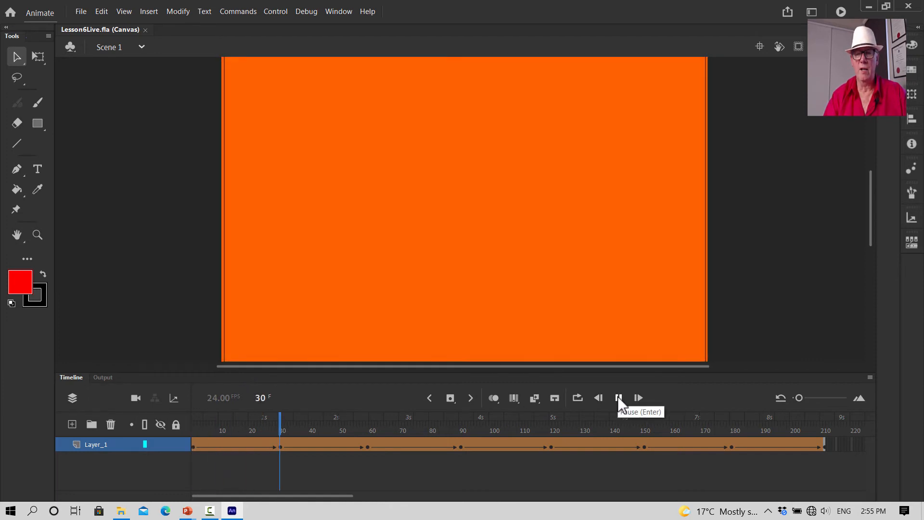
click(618, 396)
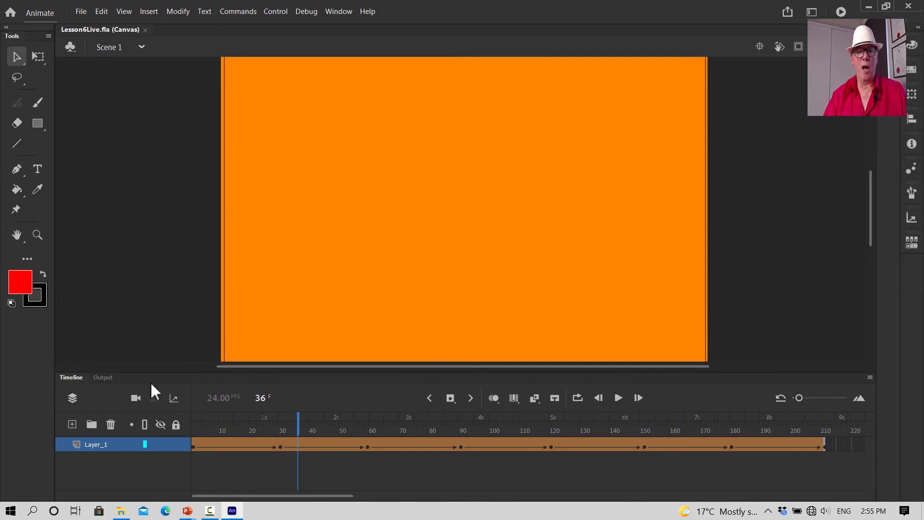
drag(296, 420, 186, 421)
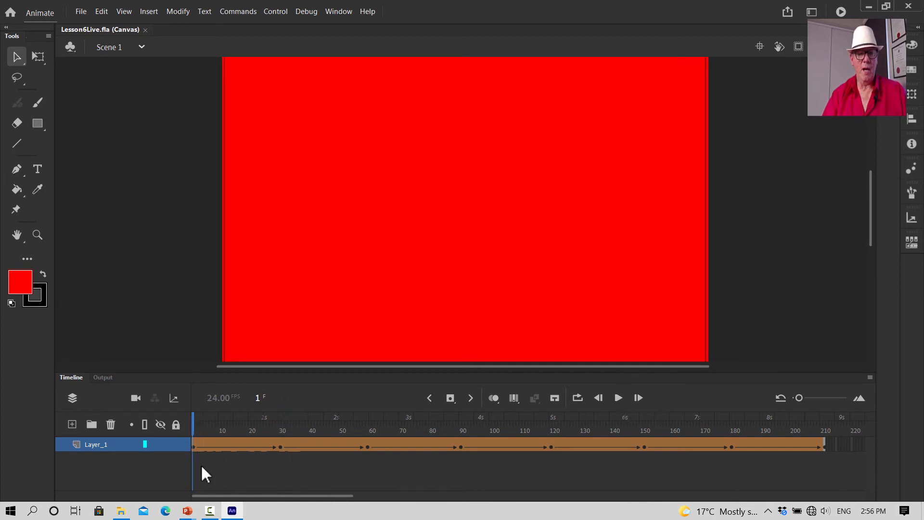
Switch to the PowerPoint slide show and advance to the slide about generating an HTML5 browser animation
mouse_move(188, 511)
click(251, 485)
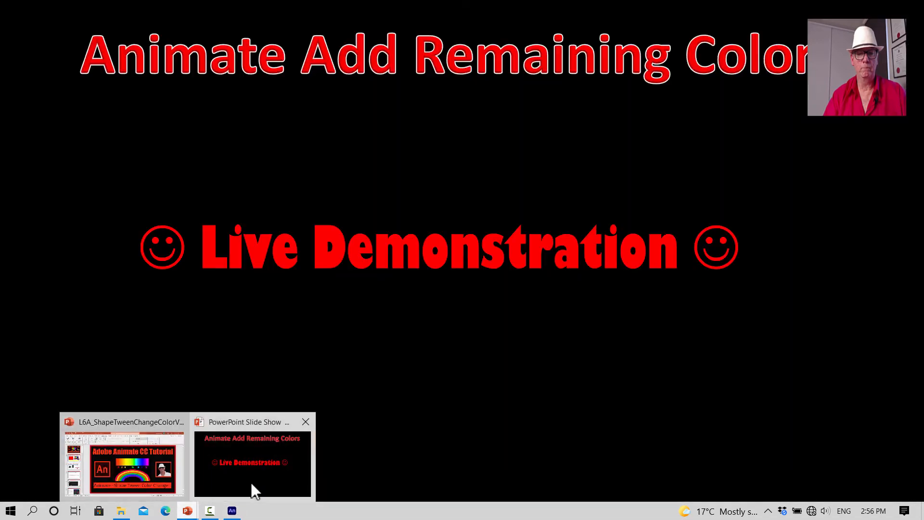
key(Right)
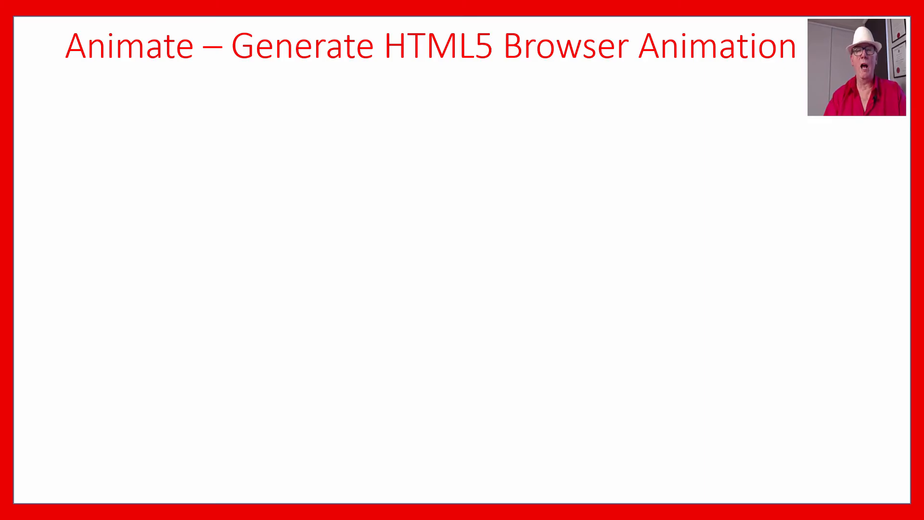